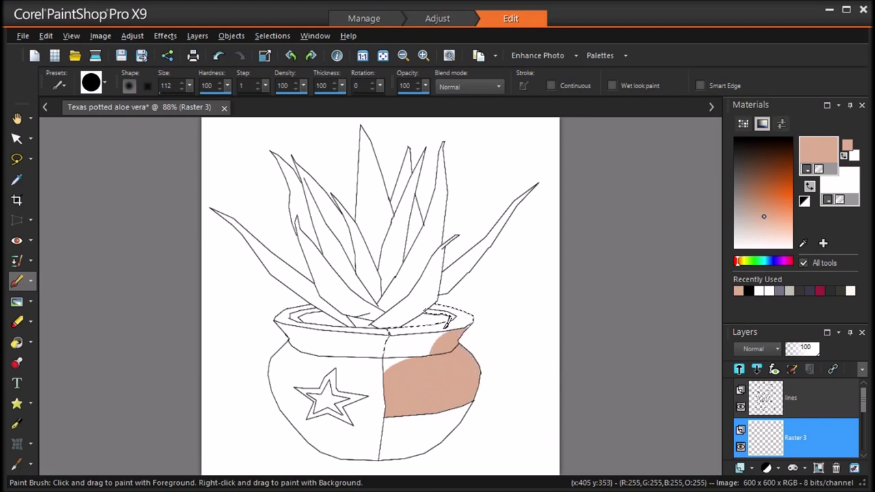
Finish painting the selected upper area of the pot's right half tan and add a new raster layer above it
drag(550, 371, 557, 366)
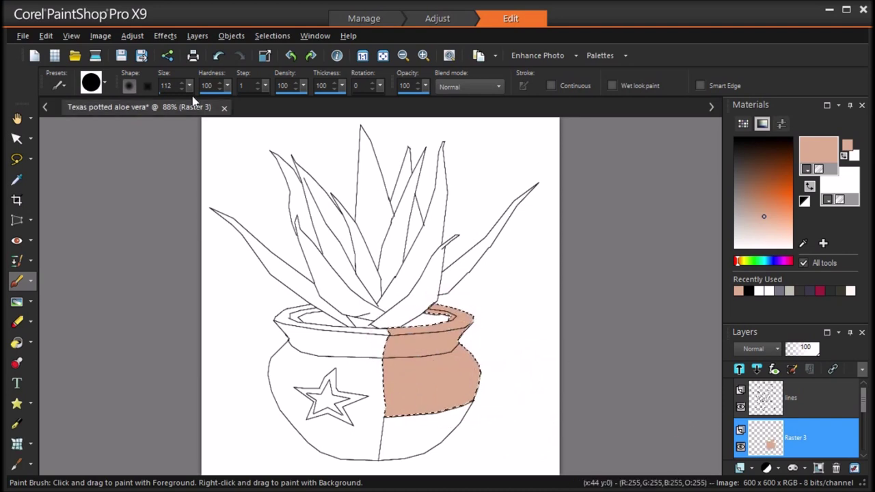
double_click(168, 85)
text(2)
click(752, 468)
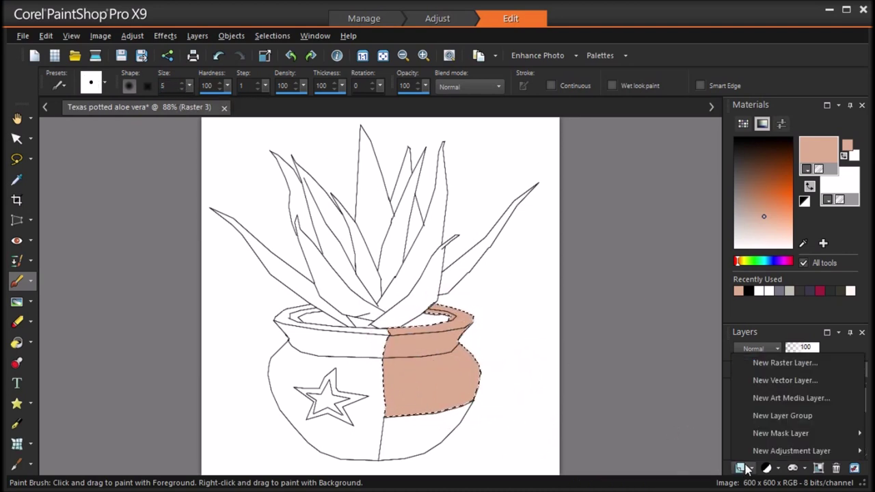
click(786, 381)
key(Return)
Airbrush white highlights at size 57 along the edges of the tan pot area and rim on the new layer
click(31, 281)
click(71, 301)
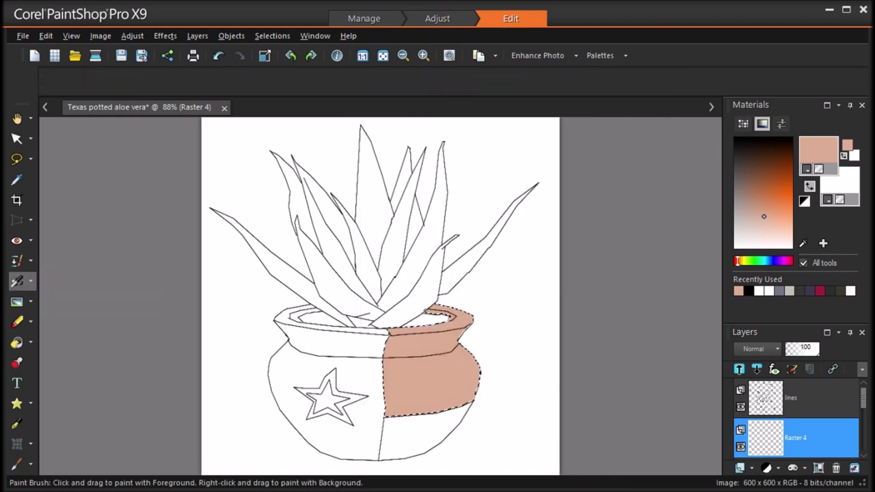
click(810, 186)
drag(192, 86, 202, 104)
drag(398, 353, 401, 358)
key(ctrl+z)
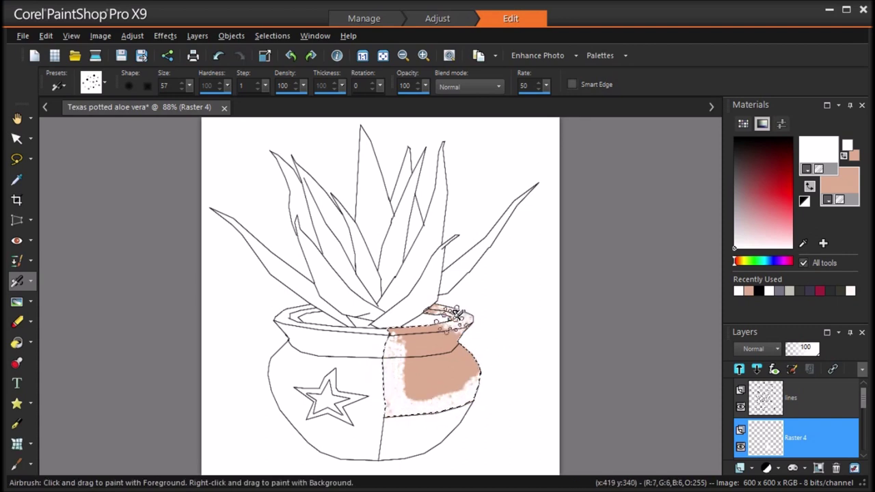
drag(467, 353, 502, 385)
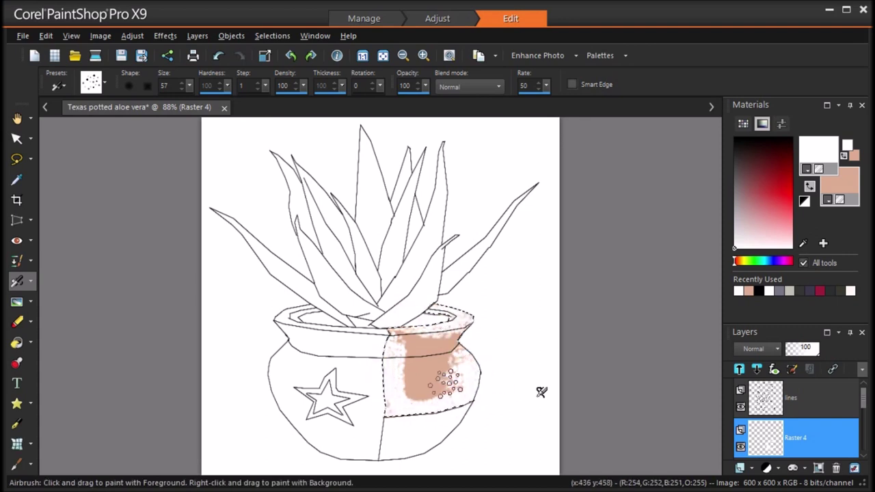
Spray a darker orange shadow across the pot's neck on a new raster layer with a size 20 airbrush
drag(189, 86, 179, 85)
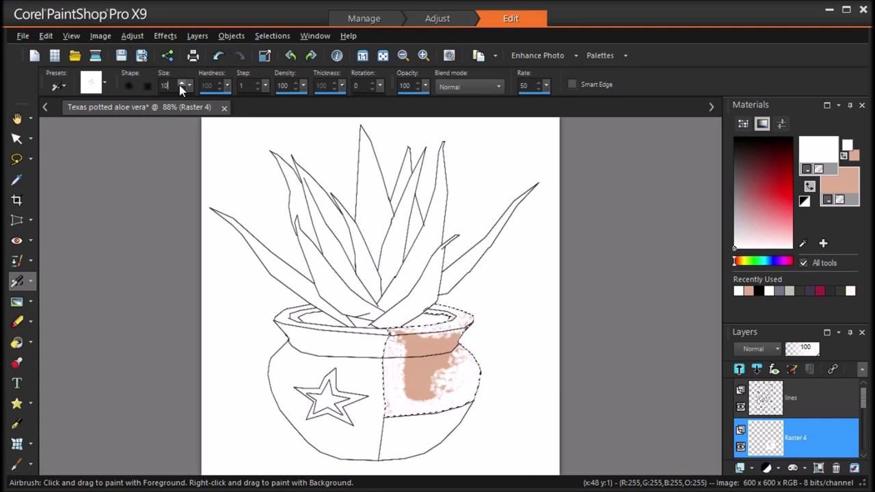
click(181, 83)
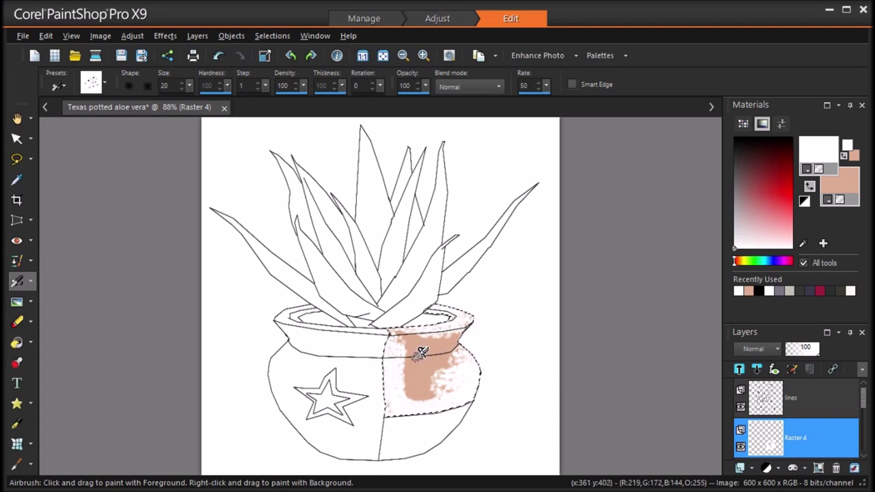
click(809, 186)
click(767, 205)
drag(417, 353, 423, 353)
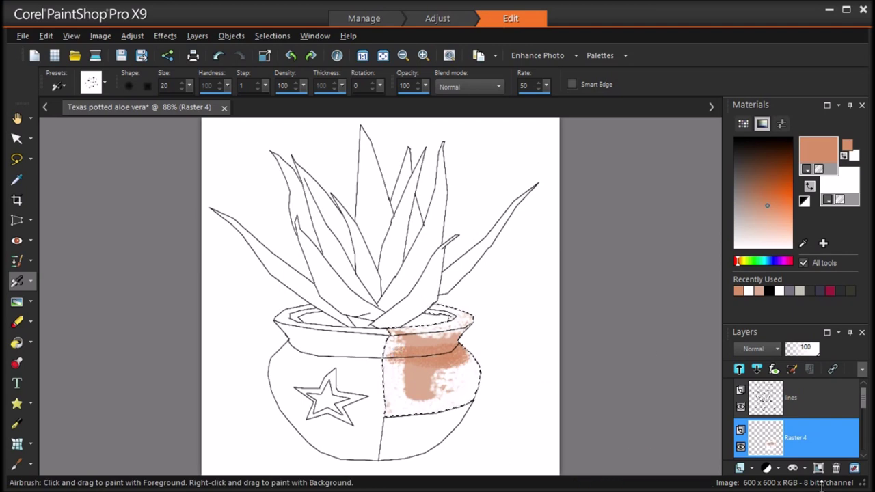
click(797, 469)
click(766, 367)
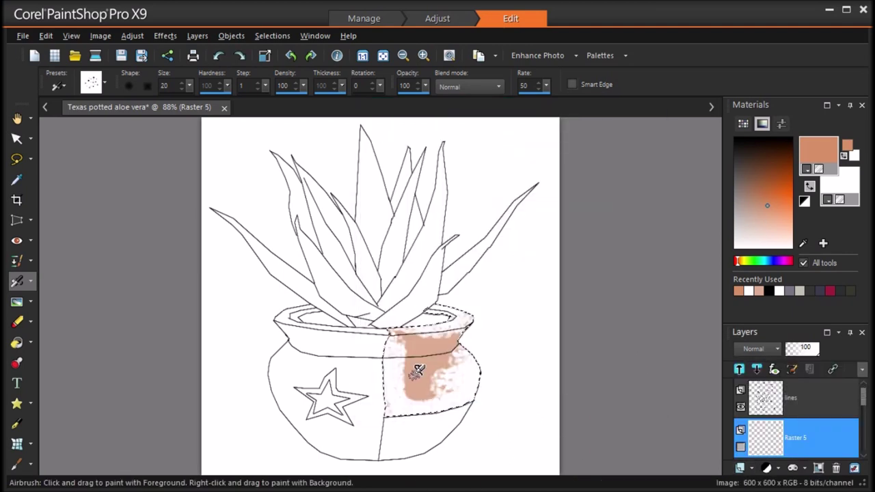
click(218, 56)
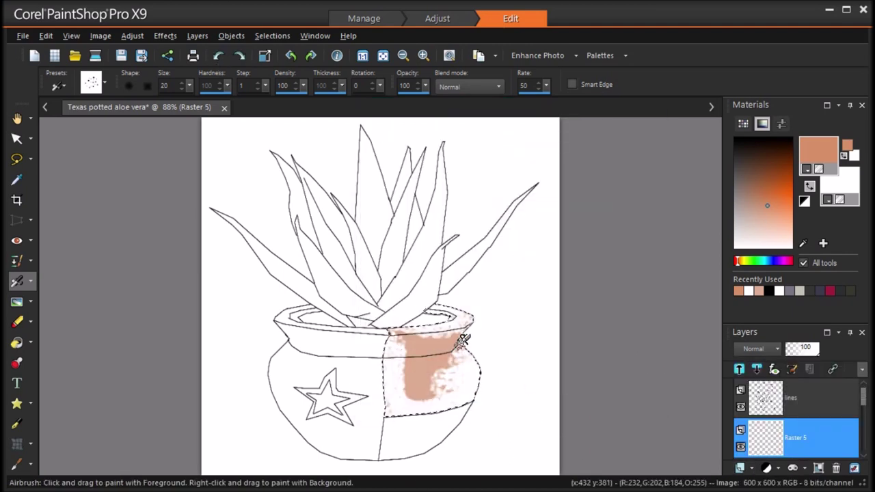
drag(463, 347, 427, 340)
Smooth the orange shadow layer with the Average blur
click(132, 36)
mouse_move(146, 250)
click(332, 250)
click(684, 309)
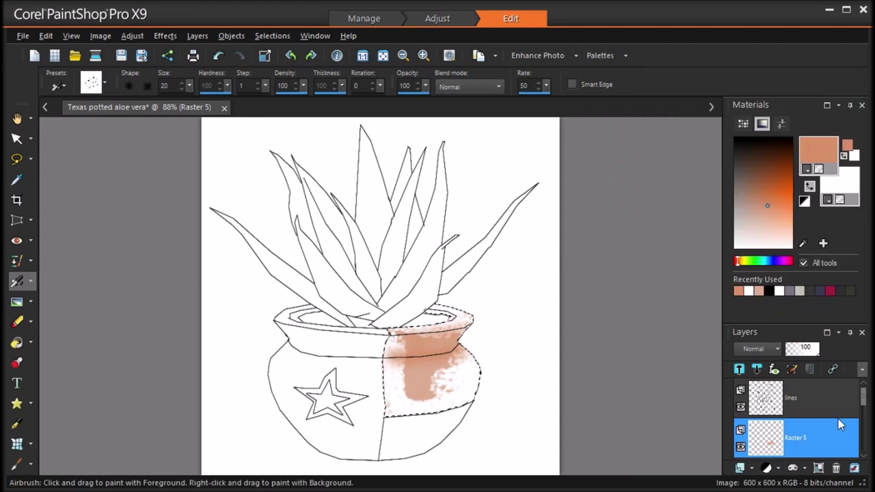
Select the white highlight layer, Raster 4, and soften it with the Average blur
scroll(838, 419, down, 1)
click(834, 431)
click(132, 38)
mouse_move(147, 252)
click(328, 255)
drag(779, 279, 785, 297)
click(679, 310)
Set the orange shadow layer to Multiply at 77% opacity and the white highlight layer to 40% opacity
click(764, 350)
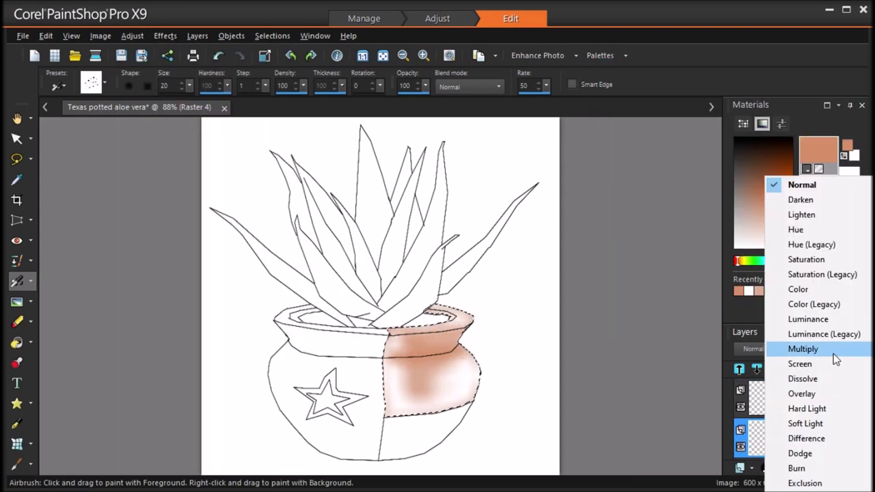
click(817, 319)
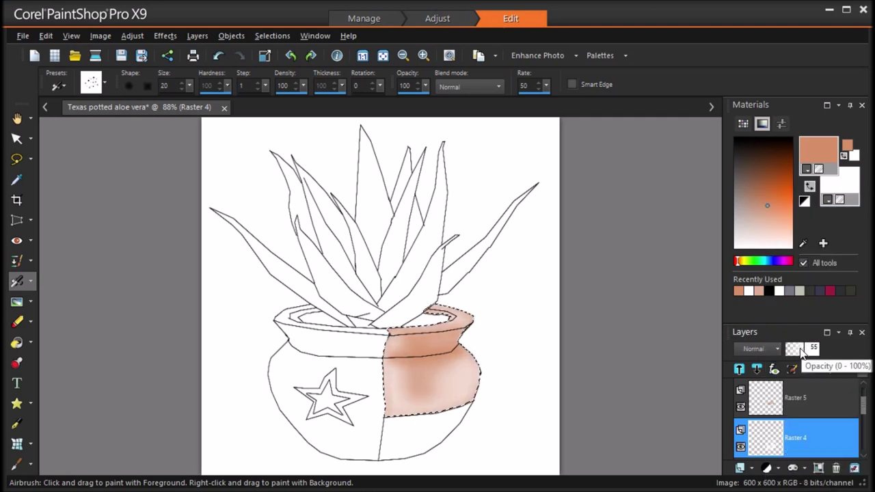
click(837, 394)
click(758, 349)
click(810, 351)
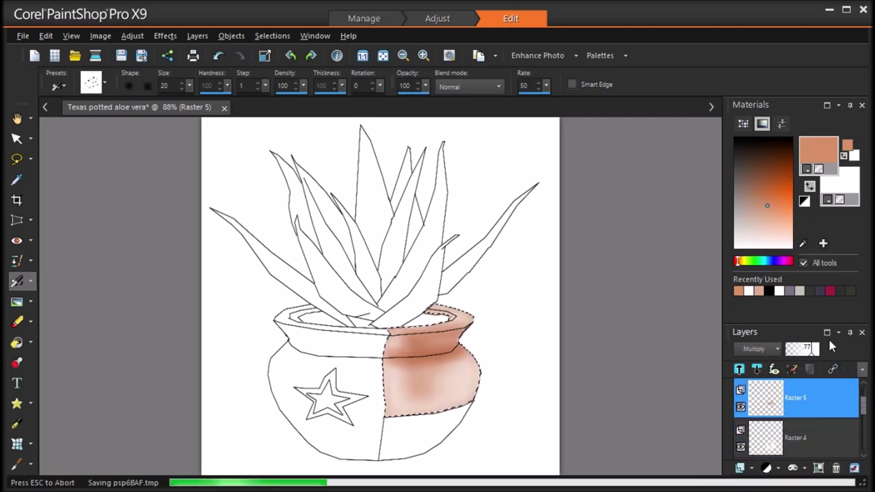
click(838, 428)
drag(799, 350, 706, 358)
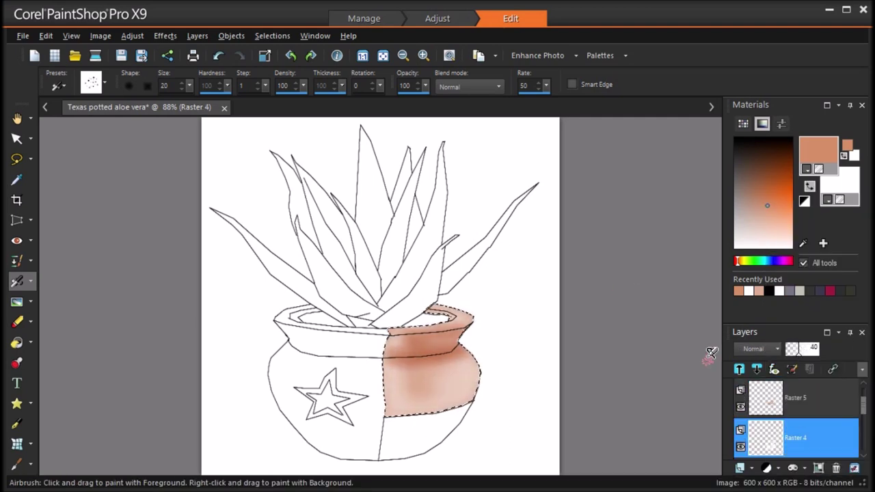
Spray dark brown shadows under the pot's rim and neck on a new raster layer, reducing the airbrush size to 9
drag(388, 354, 458, 352)
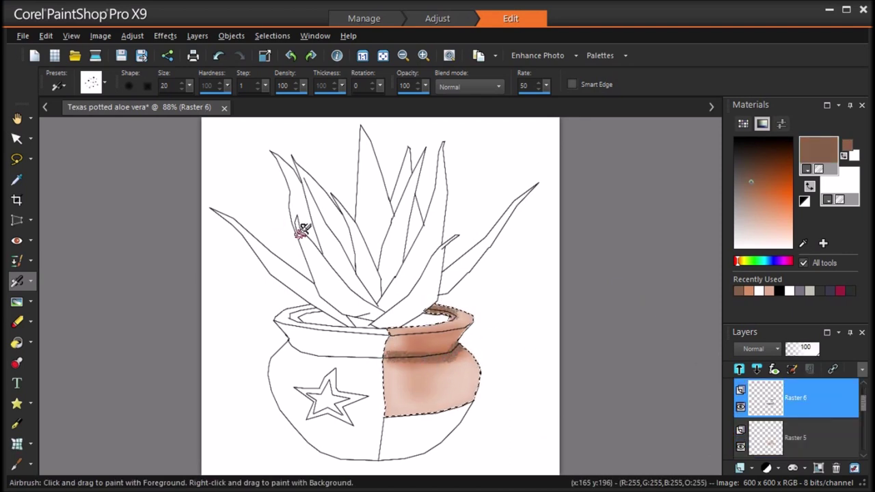
click(182, 90)
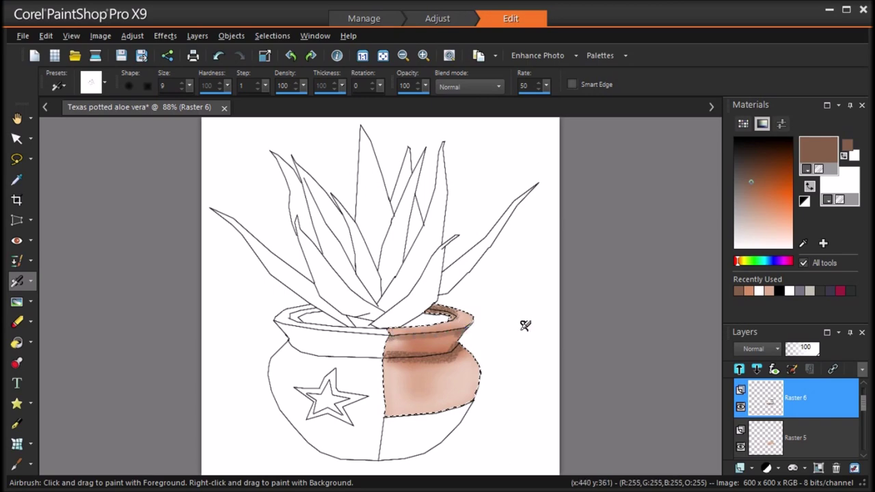
Blur the brown shadow layer with Average at a filter aperture of 21 and set it to Multiply at about 46% opacity
click(132, 35)
mouse_move(164, 251)
click(343, 252)
mouse_move(779, 277)
mouse_down()
mouse_move(732, 289)
mouse_move(782, 280)
mouse_up()
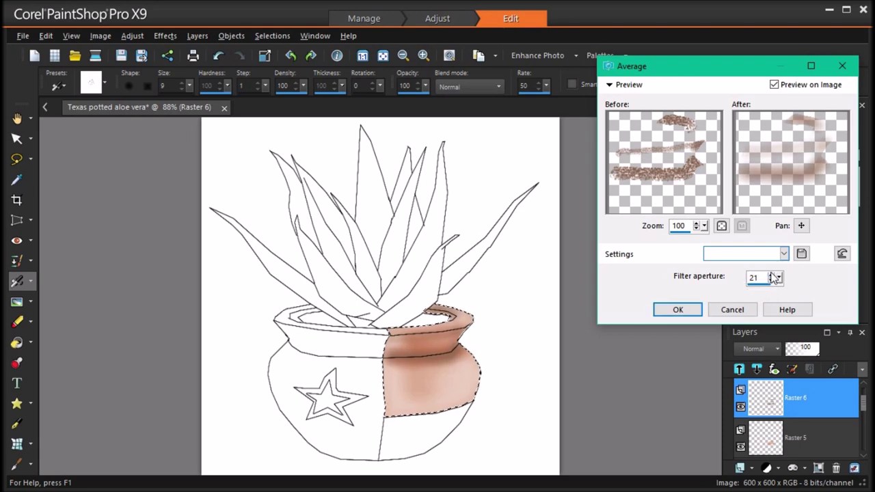
click(678, 310)
click(773, 352)
click(807, 349)
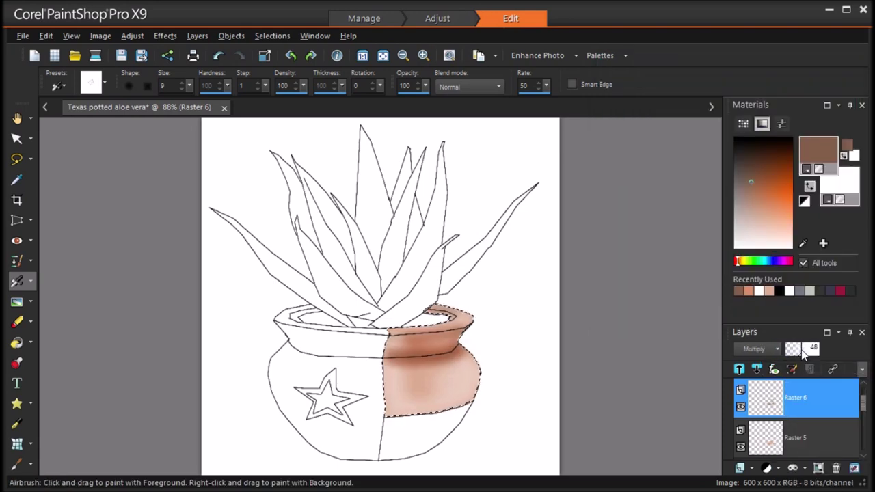
Add a new raster layer and spray light peach highlights on the pot's body and rim with airbrush sizes 10 and 29
click(750, 468)
click(780, 365)
key(Return)
click(758, 292)
click(769, 290)
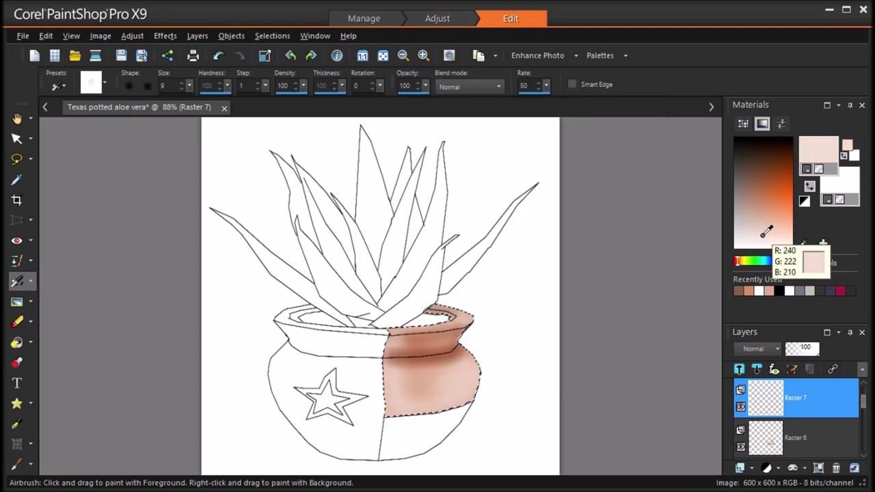
click(190, 84)
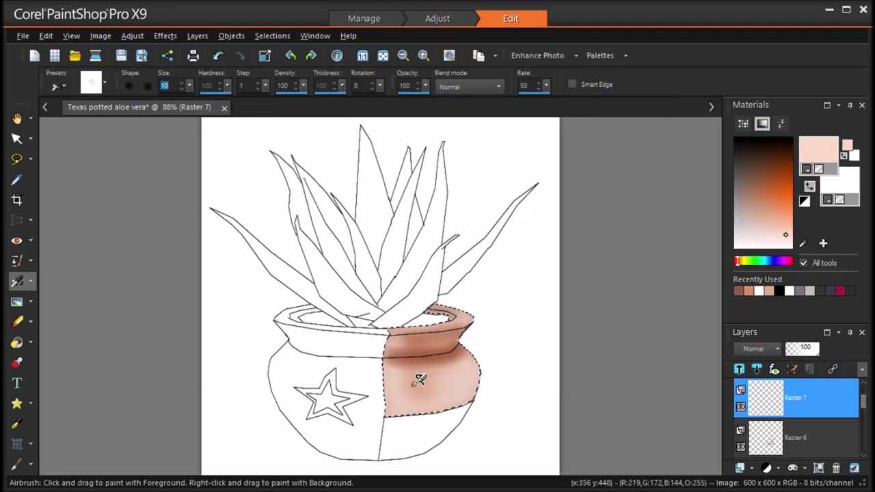
drag(421, 380, 427, 375)
drag(189, 87, 234, 103)
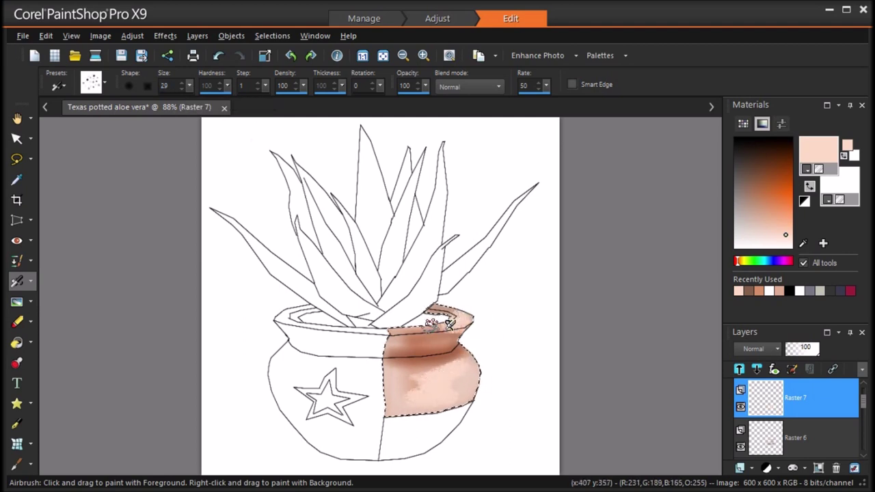
Erase excess peach highlight around the pot's neck and rim with the Eraser at sizes 19 and 5
click(18, 322)
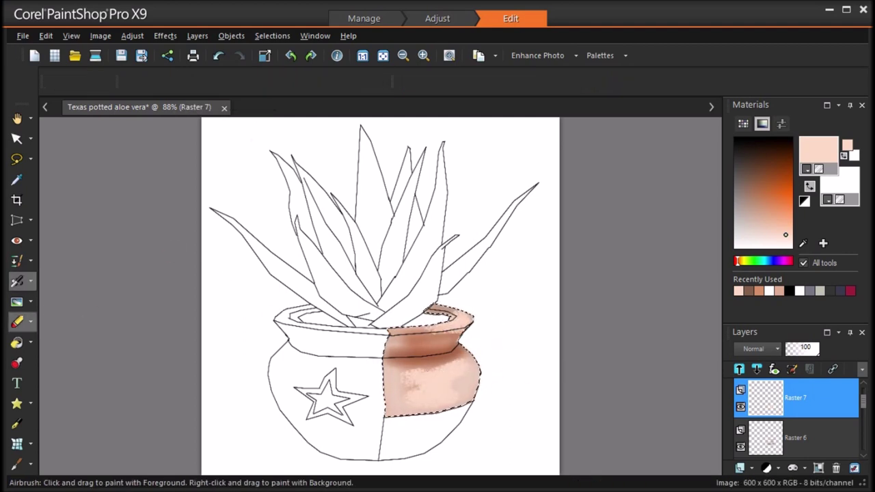
drag(189, 86, 220, 102)
drag(434, 339, 465, 333)
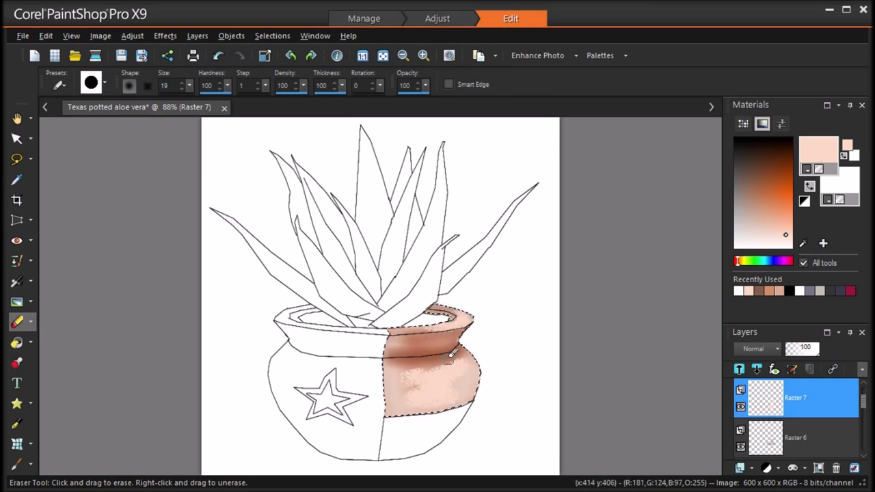
drag(189, 86, 182, 96)
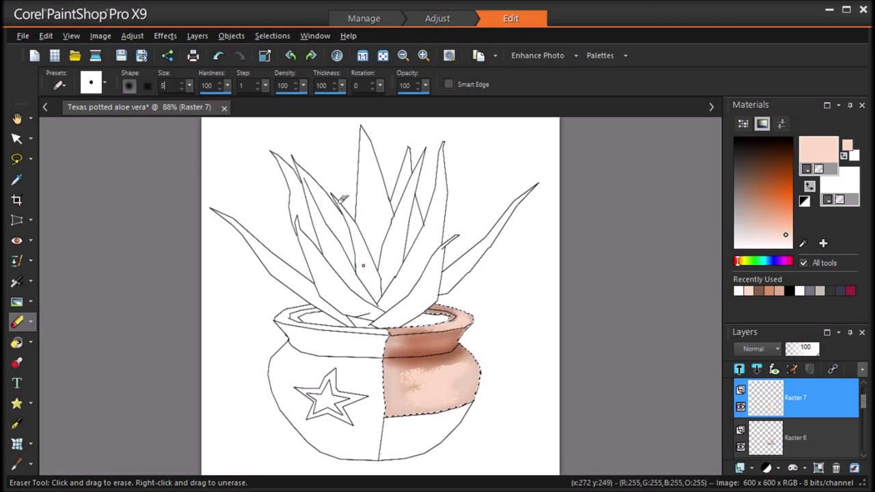
Blur the peach highlight layer with Average at a filter aperture of 11
click(133, 36)
mouse_move(179, 251)
click(324, 257)
drag(763, 283, 753, 283)
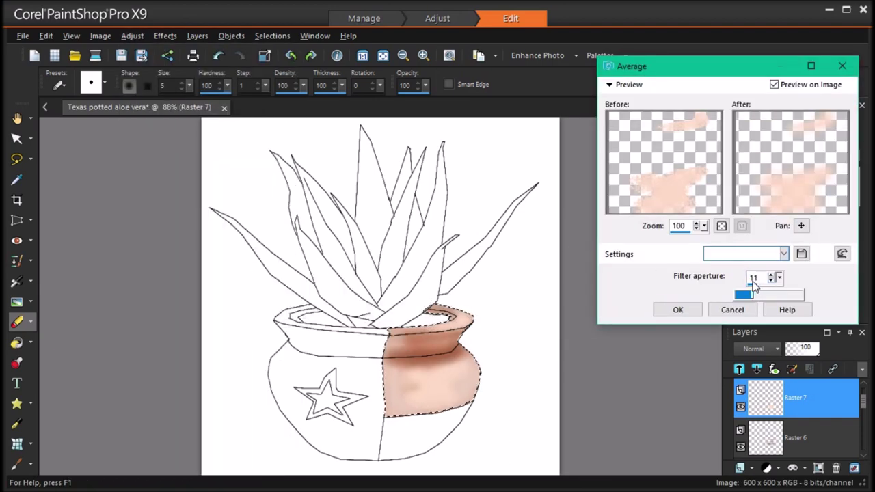
click(678, 310)
Try several blend modes and opacities on the pot's shading layers to give the clay a warmer golden tone
click(758, 349)
click(762, 390)
click(743, 348)
click(780, 398)
click(758, 350)
click(762, 350)
click(762, 351)
click(805, 410)
click(766, 350)
click(800, 422)
click(755, 349)
click(798, 425)
click(778, 349)
click(834, 248)
click(803, 350)
click(756, 349)
click(813, 211)
click(811, 350)
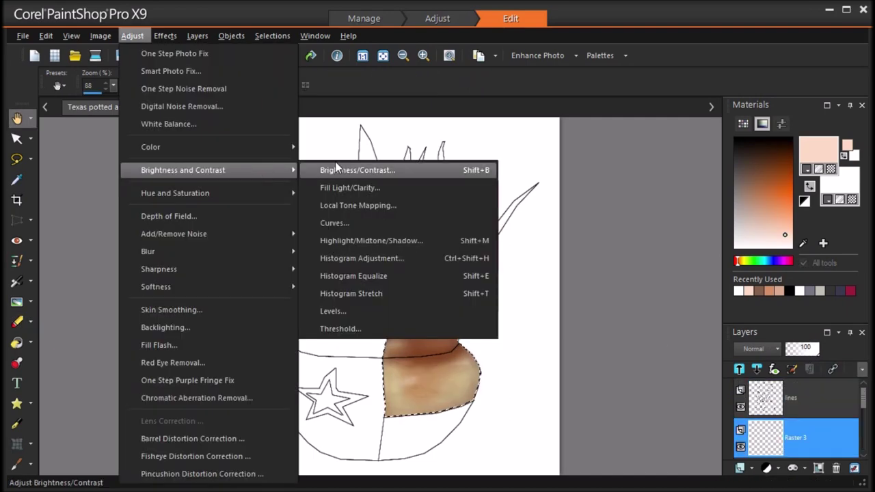
Darken the pot layer with Brightness/Contrast, using brightness -76, contrast 8 and Linear Mode
click(370, 171)
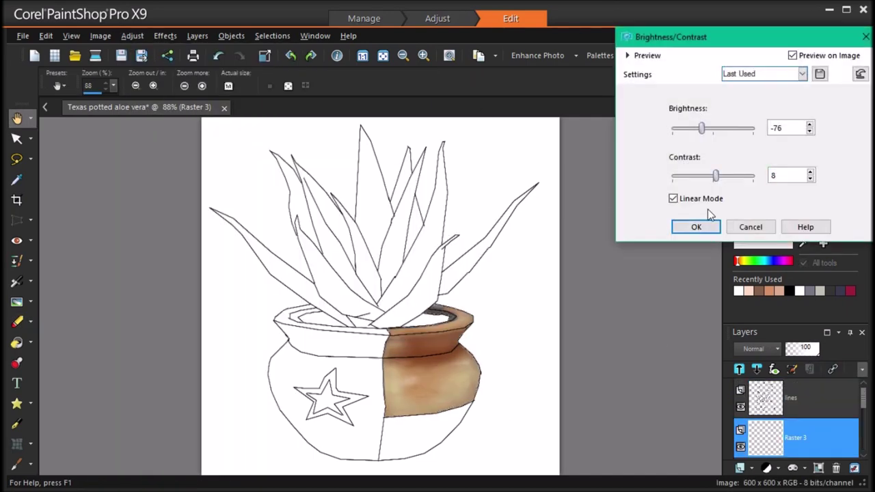
click(690, 226)
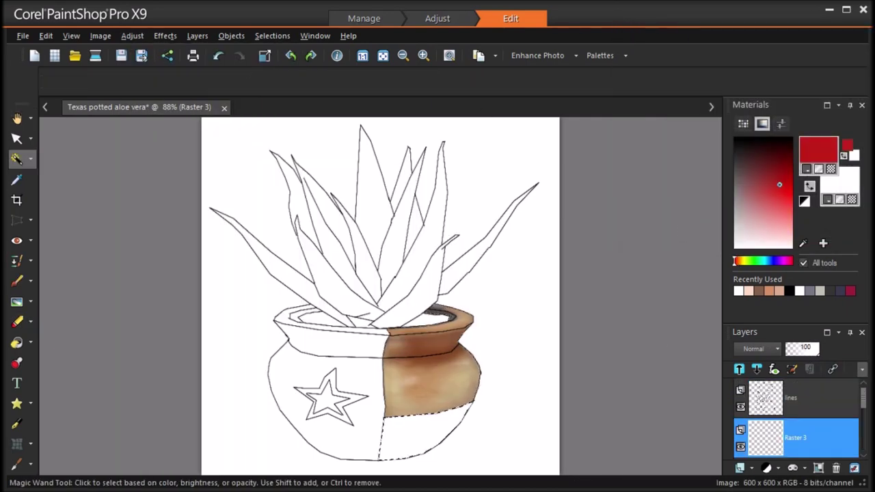
Fill the selected lower band of the pot's right half with solid red using a size 19 paint brush
click(17, 281)
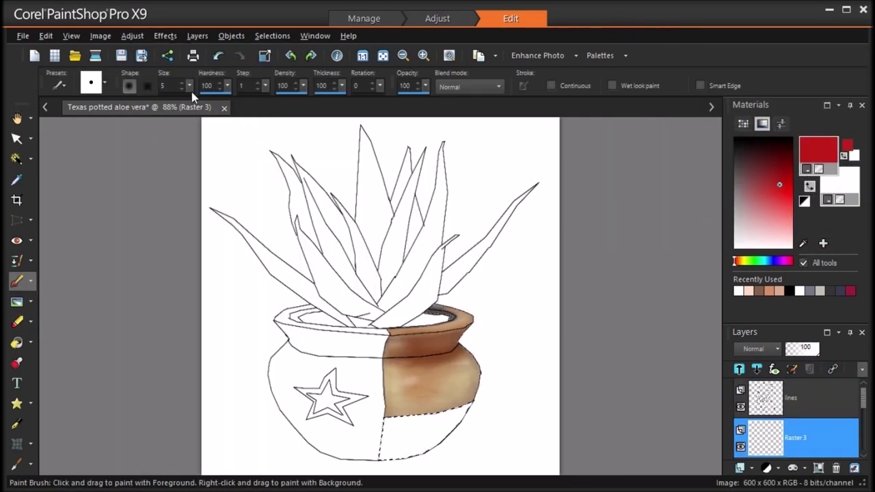
mouse_move(387, 425)
mouse_down()
mouse_move(471, 408)
mouse_move(379, 450)
mouse_move(449, 419)
mouse_move(456, 425)
mouse_move(391, 455)
mouse_move(427, 446)
mouse_move(476, 414)
mouse_up()
drag(400, 455, 404, 451)
Add a raster layer and airbrush a dark red shadow along the bottom of the red band at size 29
click(742, 470)
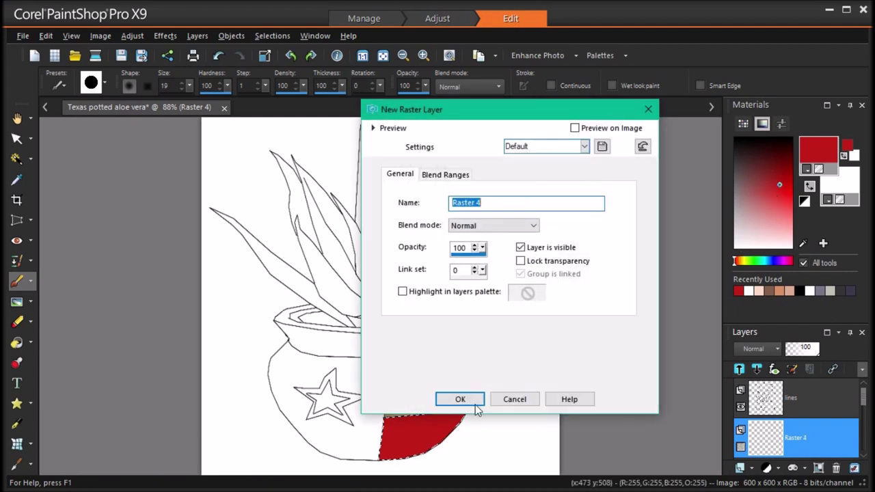
click(475, 404)
click(771, 169)
click(30, 280)
click(60, 301)
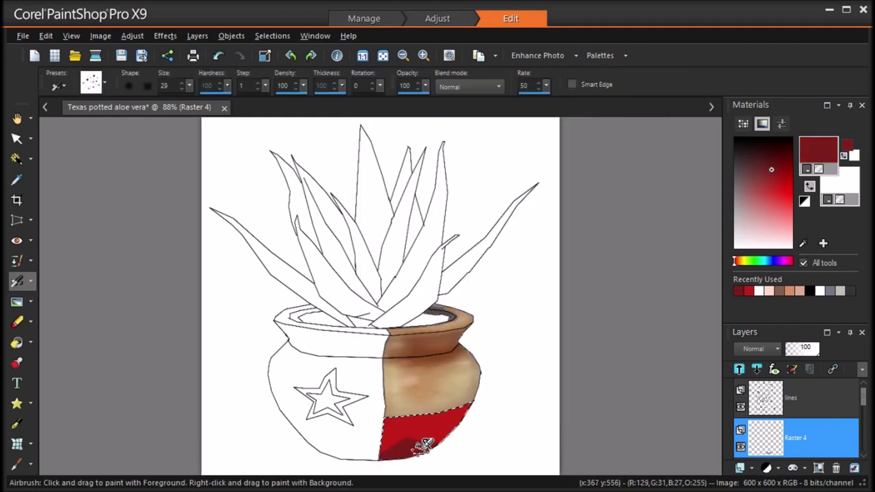
Add another raster layer and airbrush pink along the red band's upper edge, with medium red blended below it
click(744, 468)
click(762, 361)
click(773, 221)
mouse_move(390, 422)
mouse_down()
mouse_move(452, 405)
mouse_move(424, 421)
mouse_up()
click(774, 193)
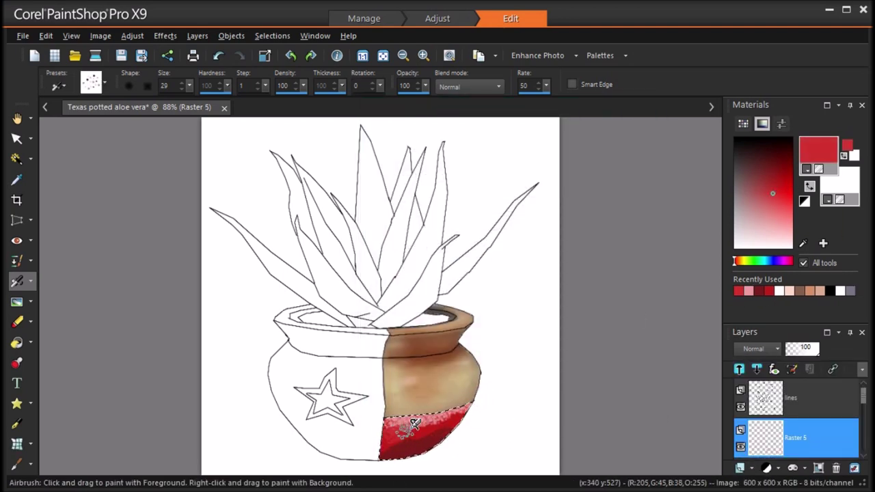
Blur the pink and red highlight layer with Average at a filter aperture of 29
click(132, 35)
click(328, 253)
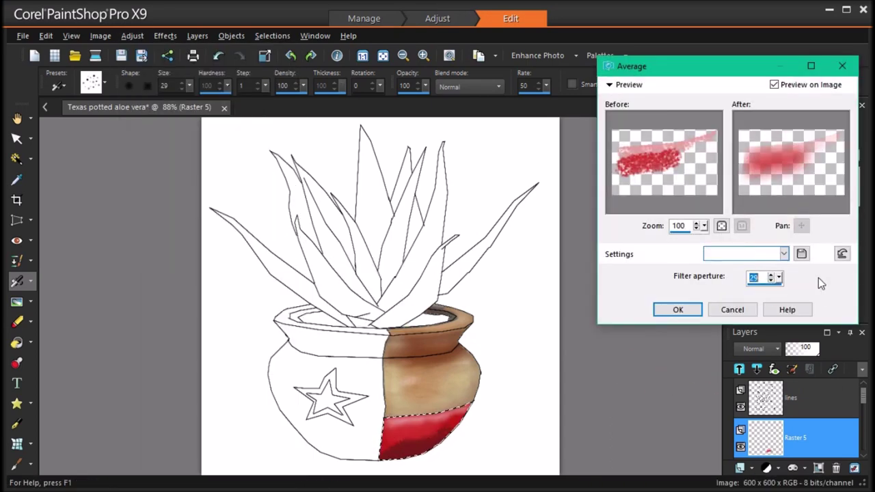
click(677, 309)
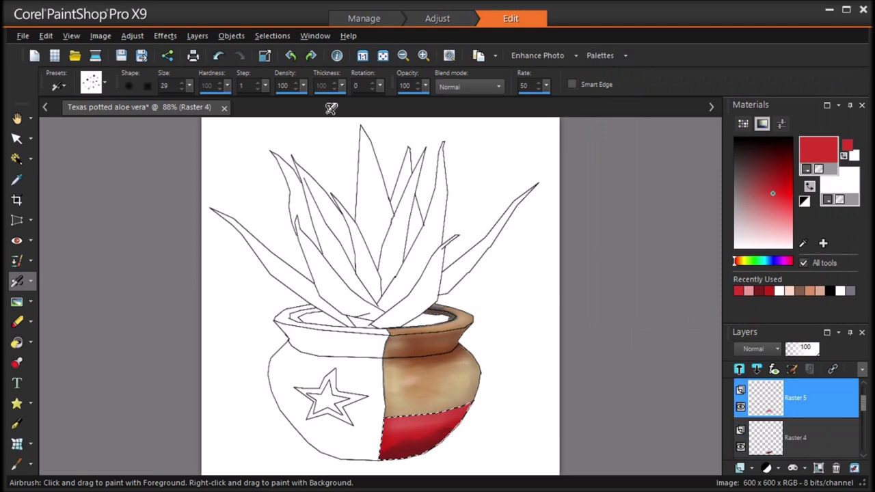
Blur the dark red shadow layer with Average at a filter aperture of 31 and set its blend mode to Multiply
click(796, 437)
click(132, 36)
mouse_move(205, 252)
click(349, 252)
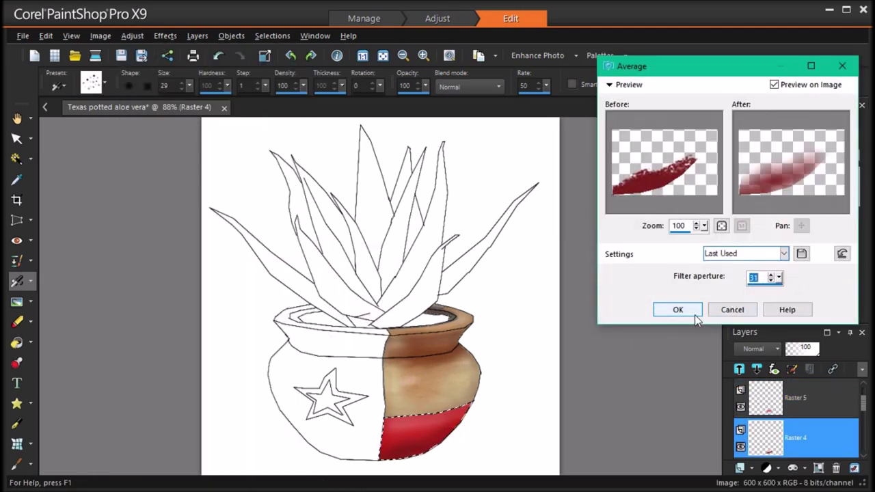
click(696, 318)
click(760, 349)
click(780, 348)
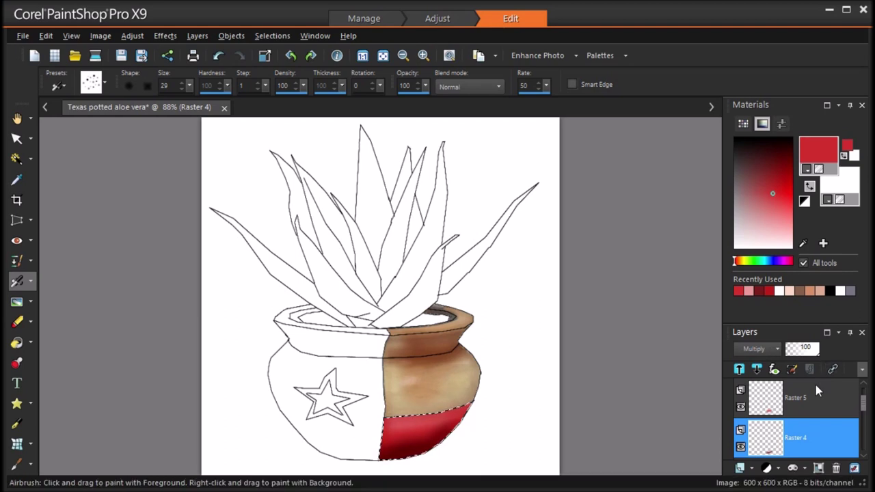
Airbrush a white highlight along the red band's upper edge on the Raster 5 layer
scroll(818, 420, up, 1)
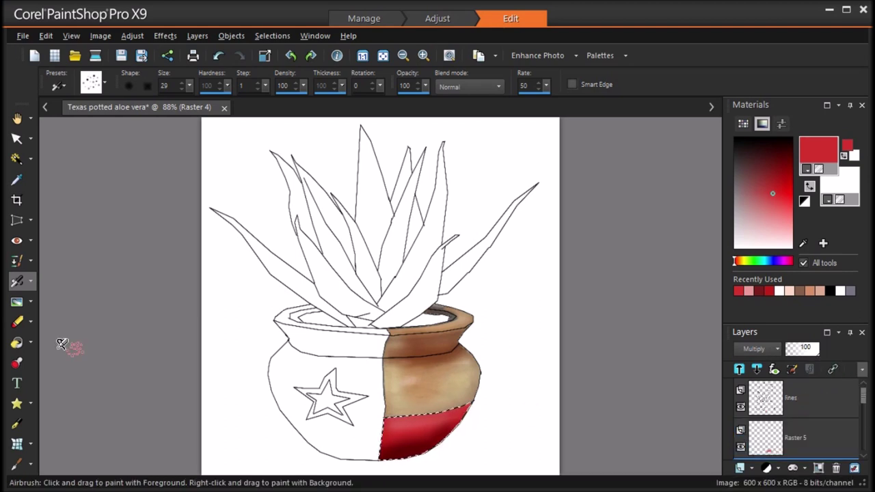
click(823, 434)
drag(408, 418, 460, 412)
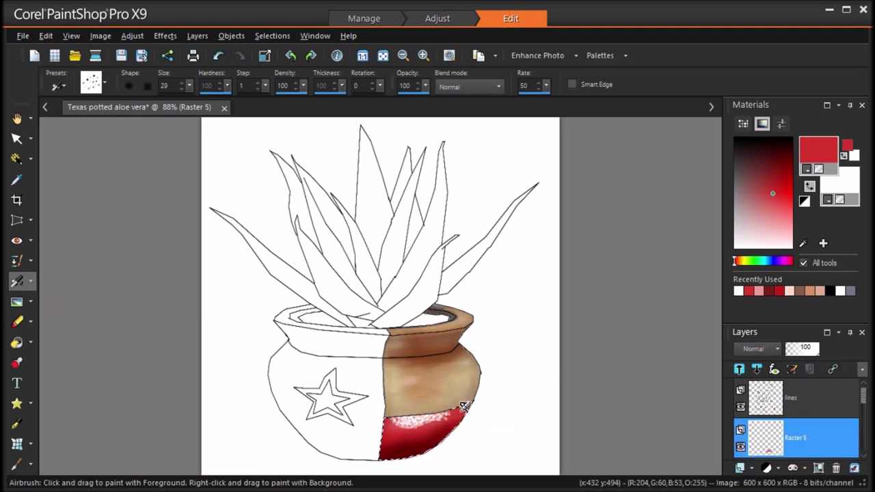
Soften the white highlight along the red band's upper edge with the Soften Brush
click(30, 301)
click(75, 166)
drag(190, 87, 214, 98)
mouse_move(412, 417)
mouse_down()
mouse_move(465, 414)
mouse_move(403, 425)
mouse_move(470, 398)
mouse_move(415, 408)
mouse_move(415, 429)
mouse_move(494, 415)
mouse_up()
Fill the selected left half of the pot around the star with dark blue using a size 84 paint brush
drag(189, 86, 184, 97)
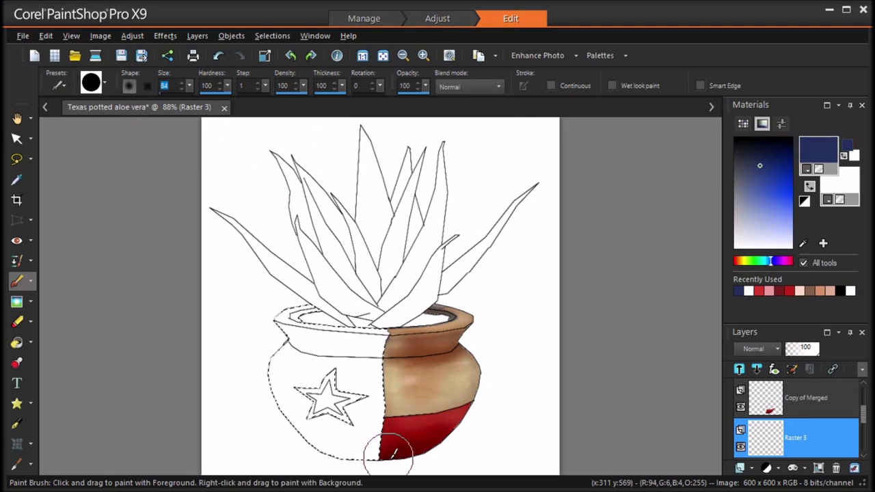
mouse_move(383, 465)
mouse_down()
mouse_move(290, 405)
mouse_move(281, 378)
mouse_move(289, 359)
mouse_move(275, 324)
mouse_move(314, 319)
mouse_move(383, 350)
mouse_move(356, 399)
mouse_move(344, 376)
mouse_move(324, 372)
mouse_up()
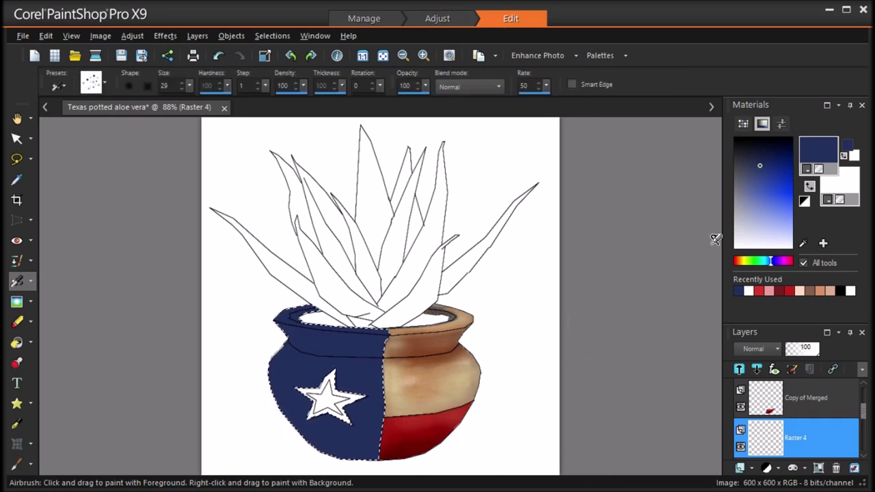
Airbrush darker blue shadows on the blue half's rim, neck and base at size 29, with medium blue highlights on a new raster layer
click(758, 160)
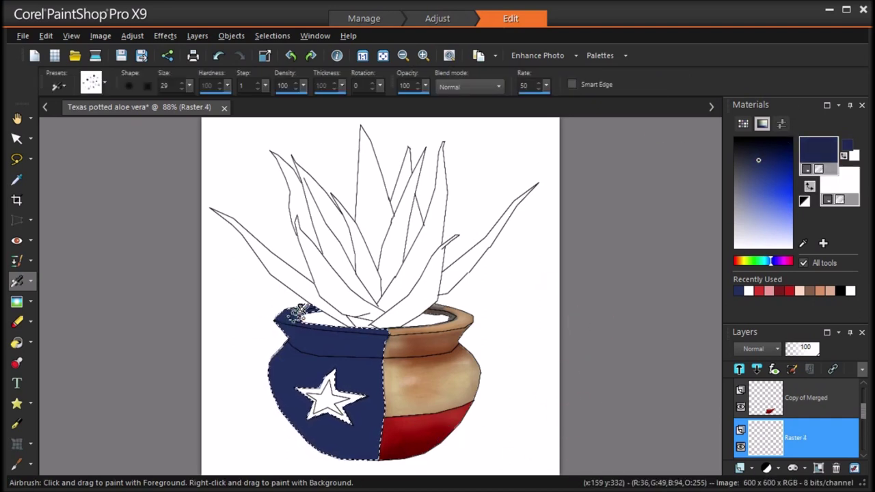
drag(314, 308, 313, 319)
drag(390, 323, 389, 328)
drag(288, 345, 407, 361)
drag(331, 447, 347, 453)
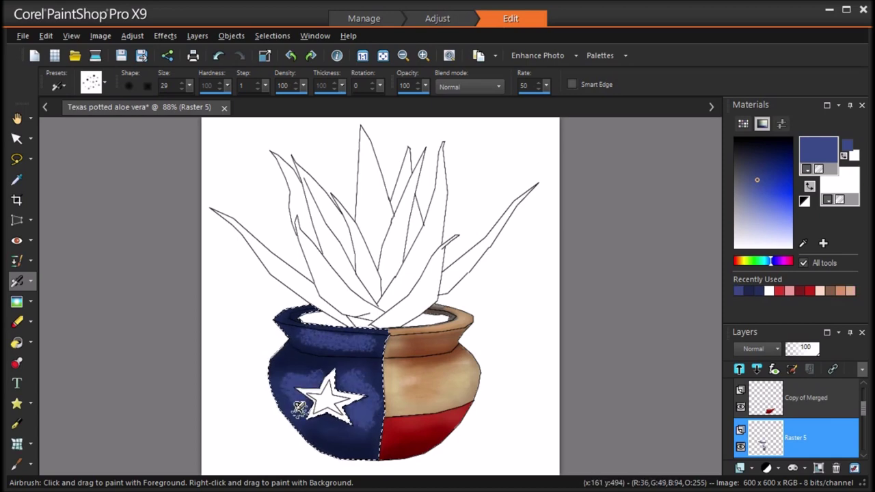
Blur the medium blue highlight layer with the Average filter
click(99, 36)
mouse_move(132, 36)
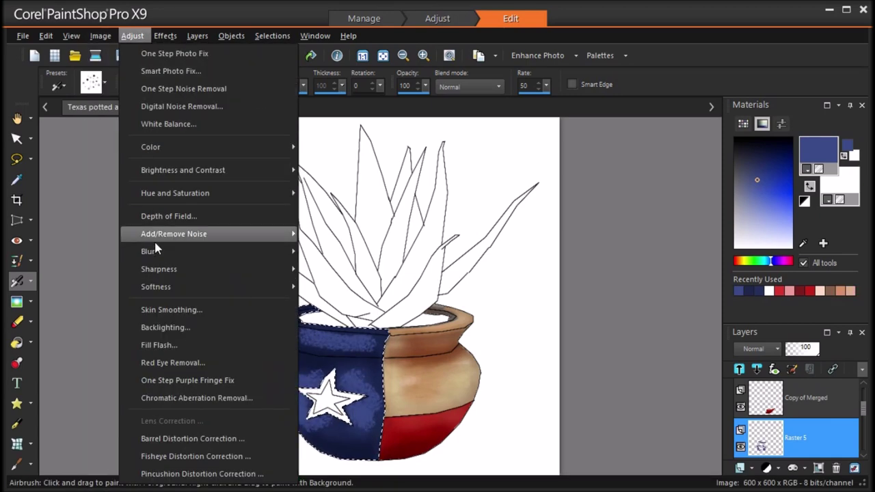
mouse_move(164, 250)
click(329, 250)
click(677, 310)
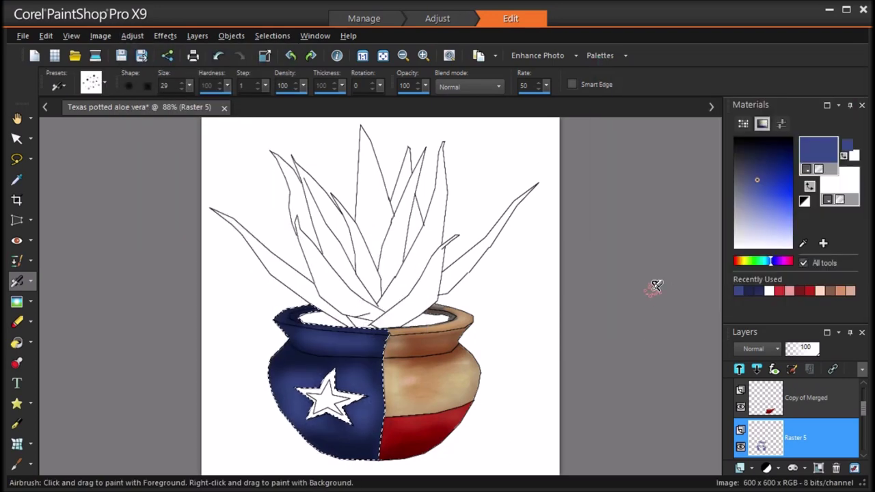
Set the blurred blue highlight layer's blend mode to Lighten and its opacity to 63
click(777, 349)
click(793, 352)
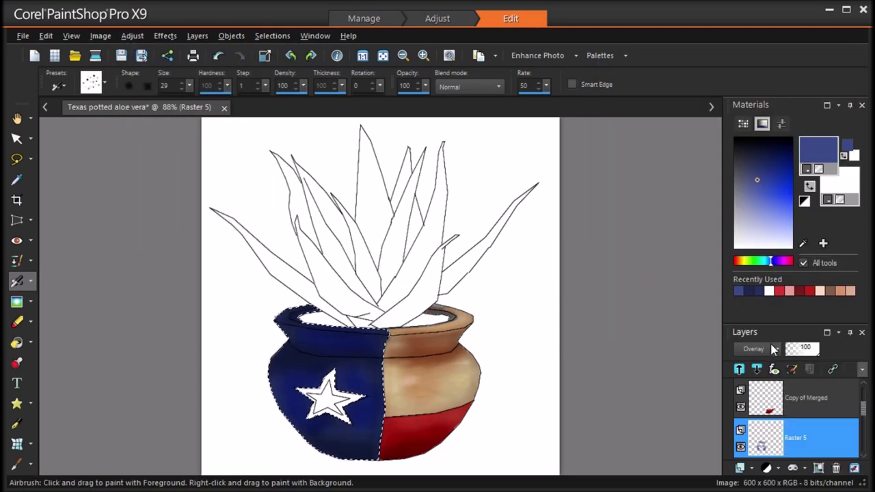
click(760, 348)
click(796, 213)
drag(813, 350, 796, 354)
Add a raster layer and airbrush pale blue highlights around the star and on the blue half's neck
click(753, 221)
click(739, 467)
click(781, 361)
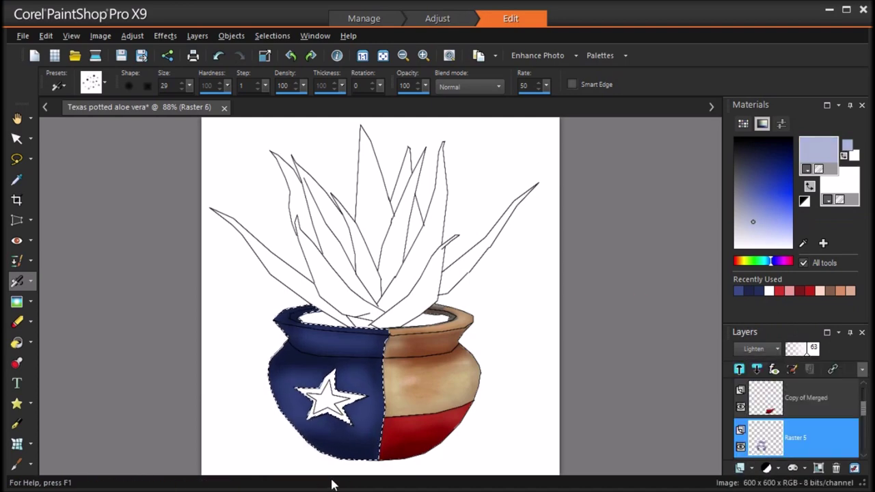
mouse_move(305, 391)
mouse_down()
mouse_move(333, 376)
mouse_move(339, 413)
mouse_up()
mouse_move(305, 354)
mouse_down()
mouse_move(315, 334)
mouse_move(365, 332)
mouse_up()
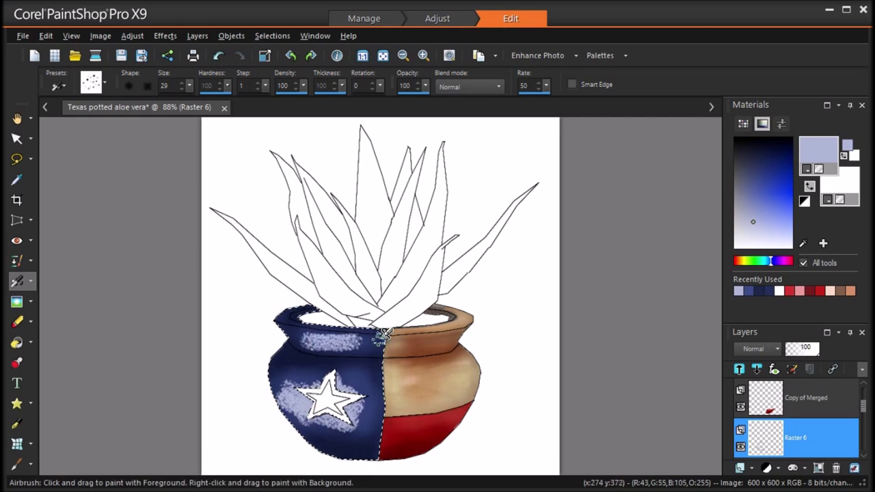
click(197, 36)
mouse_move(215, 263)
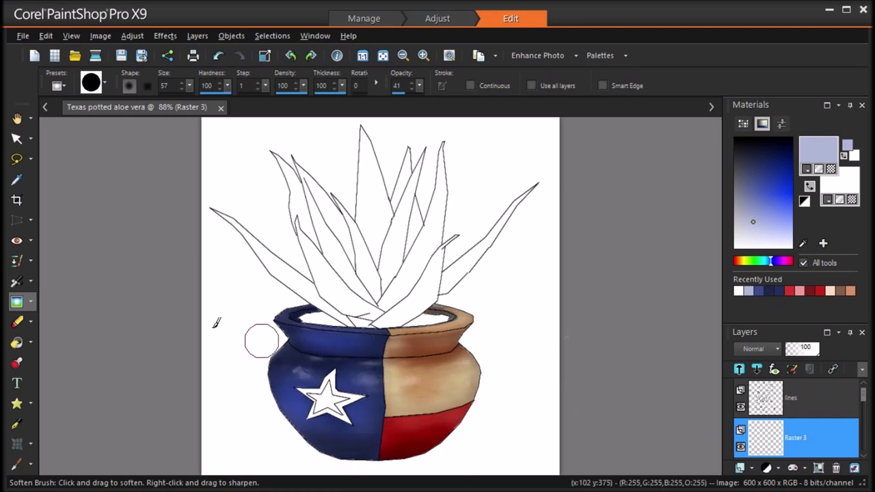
Sample the light tan from the pot's right half and fill the selected star with it on a new raster layer
click(17, 180)
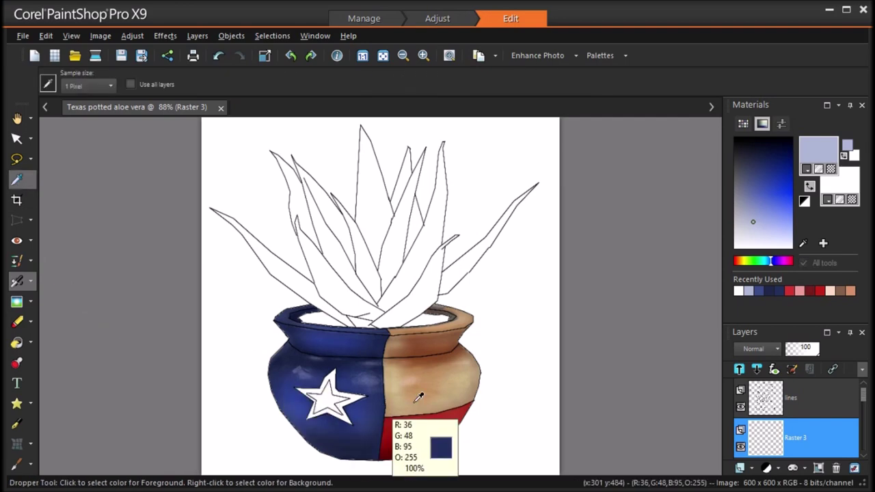
click(389, 387)
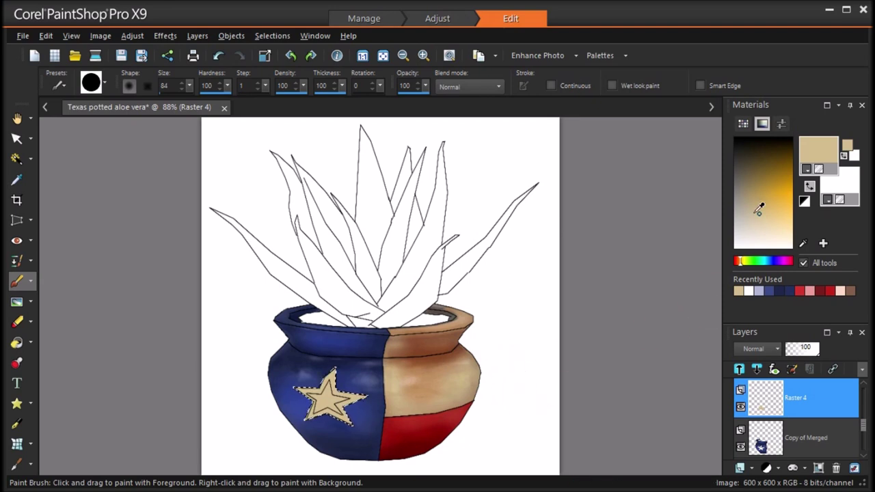
Airbrush lighter beige over the star at size 29, and add white highlights on a new raster layer
click(757, 227)
click(32, 281)
click(71, 295)
mouse_move(309, 378)
mouse_down()
mouse_move(343, 365)
mouse_move(308, 389)
mouse_move(312, 399)
mouse_move(352, 393)
mouse_move(342, 397)
mouse_move(373, 406)
mouse_move(335, 371)
mouse_move(346, 403)
mouse_up()
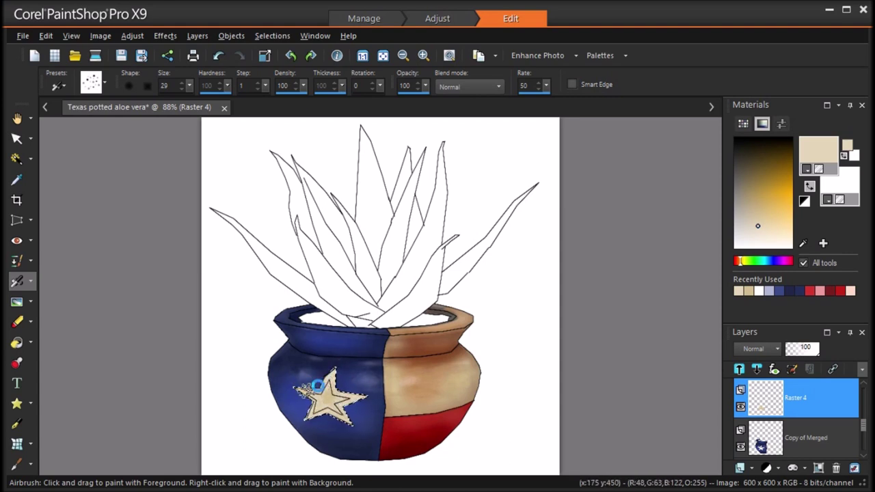
click(739, 468)
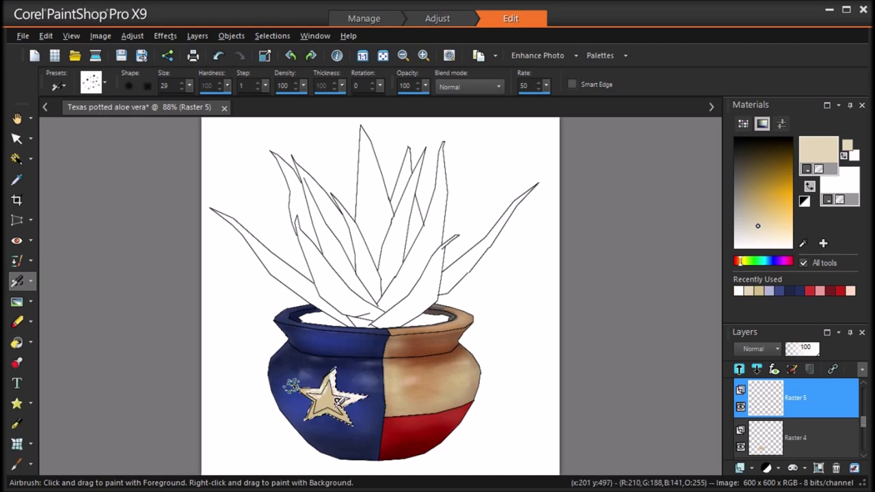
Blur the star's white highlight layer with the Average filter, adjusting the filter aperture
click(132, 35)
click(364, 265)
click(779, 279)
click(682, 311)
Try several blend modes on the star's blurred highlight layer and set it to Dodge
click(779, 350)
click(835, 391)
click(780, 350)
click(778, 343)
click(778, 345)
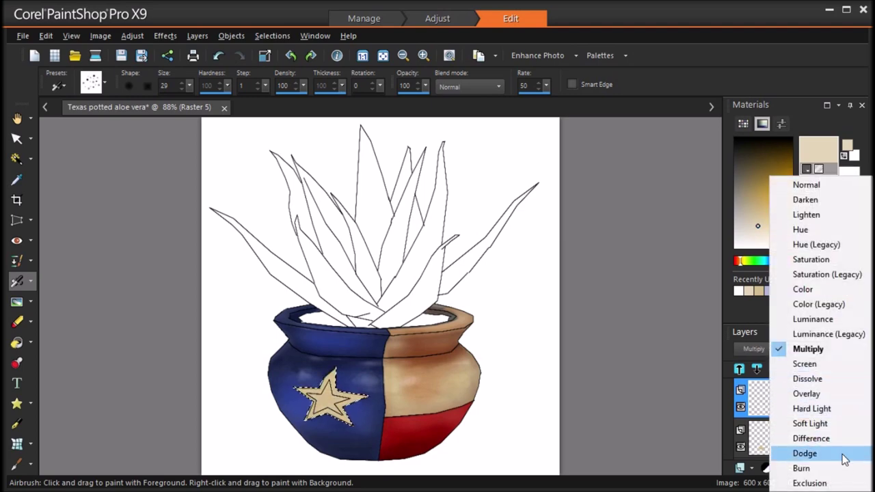
click(820, 448)
Reduce the star's Darken shading layer to 75 opacity and retouch the inner star with a size 5 Lighten/Darken Brush
click(804, 350)
click(797, 352)
click(802, 352)
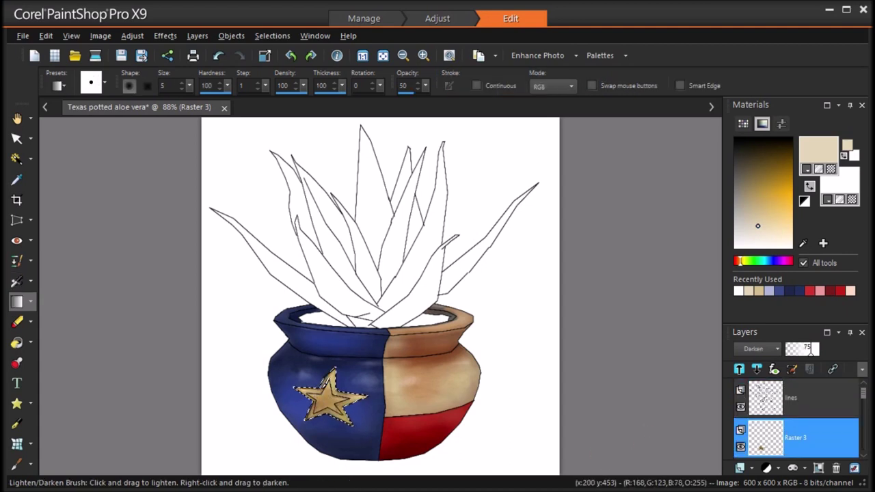
mouse_move(321, 388)
mouse_down()
mouse_move(345, 400)
mouse_move(341, 413)
mouse_move(329, 409)
mouse_up()
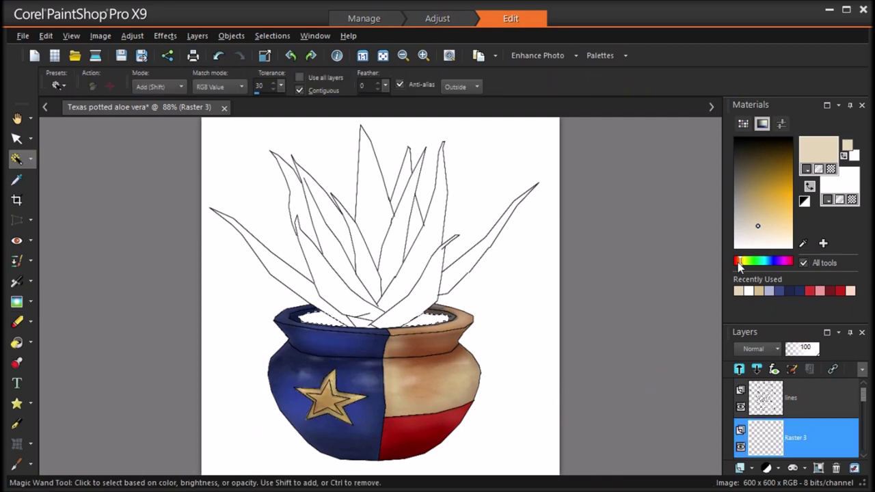
Airbrush brown over the selected soil area inside the pot's rim at size 29
click(752, 192)
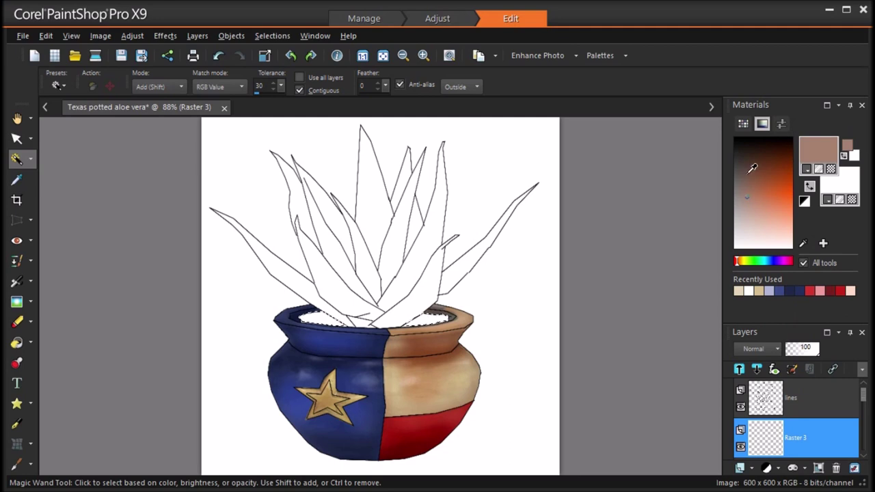
click(749, 168)
click(17, 281)
mouse_move(311, 314)
mouse_down()
mouse_move(305, 323)
mouse_move(332, 322)
mouse_up()
drag(426, 316, 440, 318)
Add a raster layer and airbrush salmon speckles over the soil at size 29
click(738, 369)
click(758, 361)
key(Return)
click(767, 209)
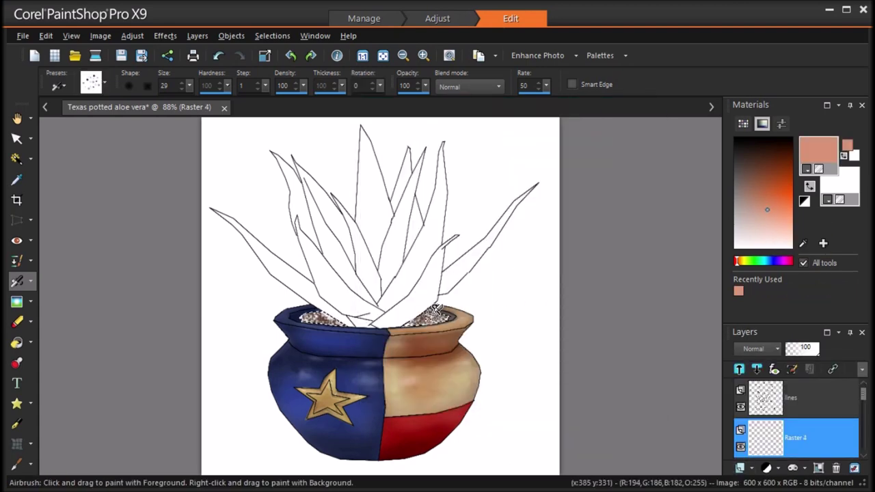
mouse_move(331, 314)
mouse_down()
mouse_move(305, 319)
mouse_move(337, 318)
mouse_up()
drag(807, 435, 808, 439)
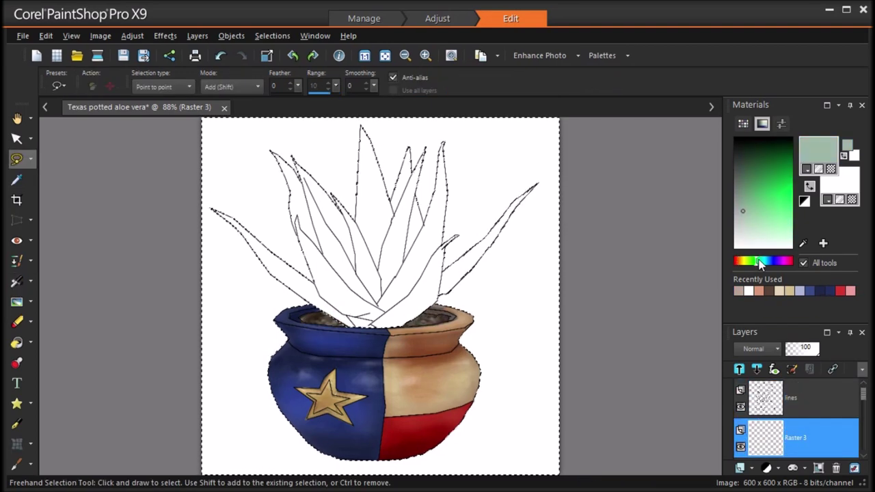
Choose medium green for the paint brush, try a size 84 stroke over the upper-left leaves, and undo the stroke
click(754, 179)
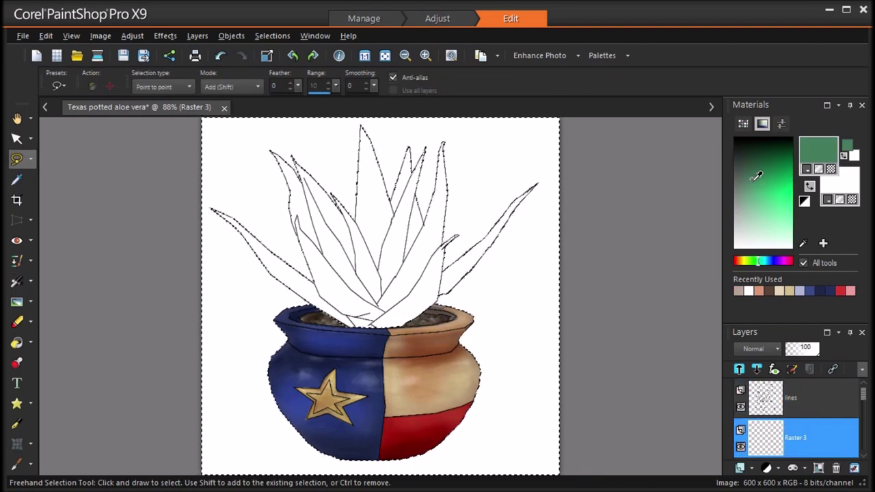
click(30, 282)
click(61, 282)
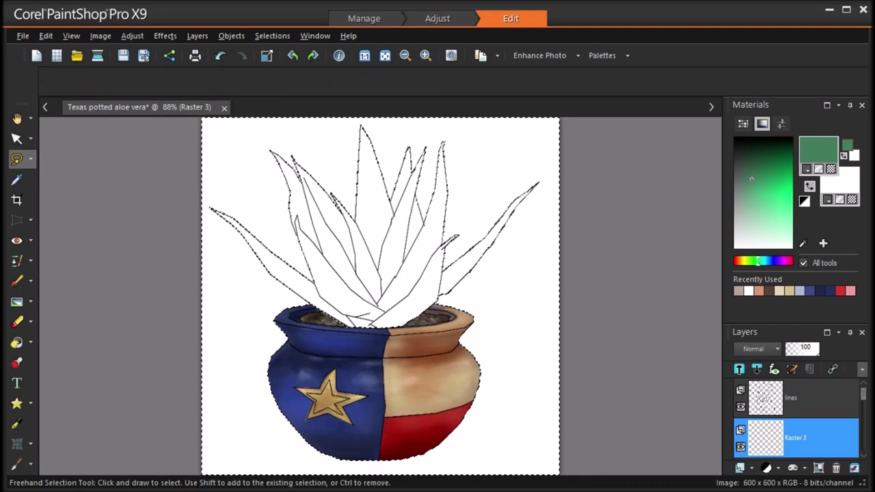
drag(285, 169, 296, 199)
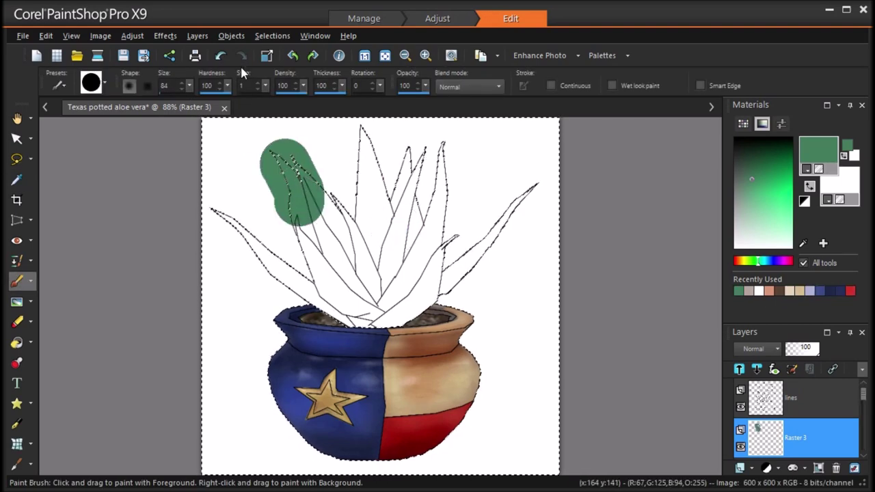
click(220, 55)
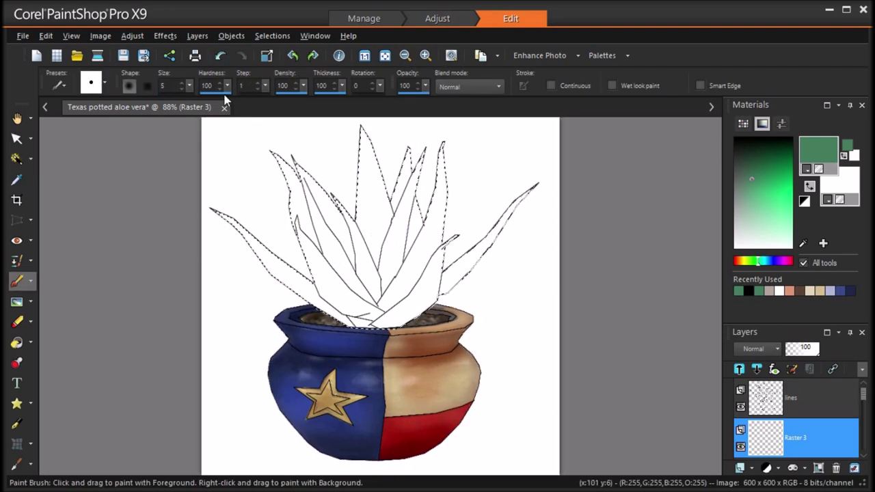
Fill the selected aloe leaves with medium green using a paint brush enlarged to size 112
double_click(164, 86)
text(50)
drag(189, 86, 196, 88)
mouse_move(516, 192)
mouse_down()
mouse_move(424, 281)
mouse_move(243, 193)
mouse_move(418, 290)
mouse_up()
drag(333, 221, 429, 326)
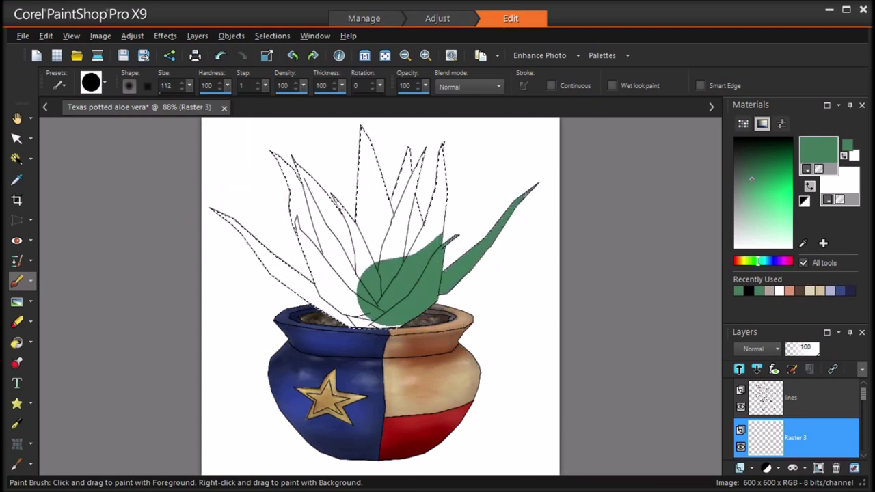
drag(518, 195, 386, 272)
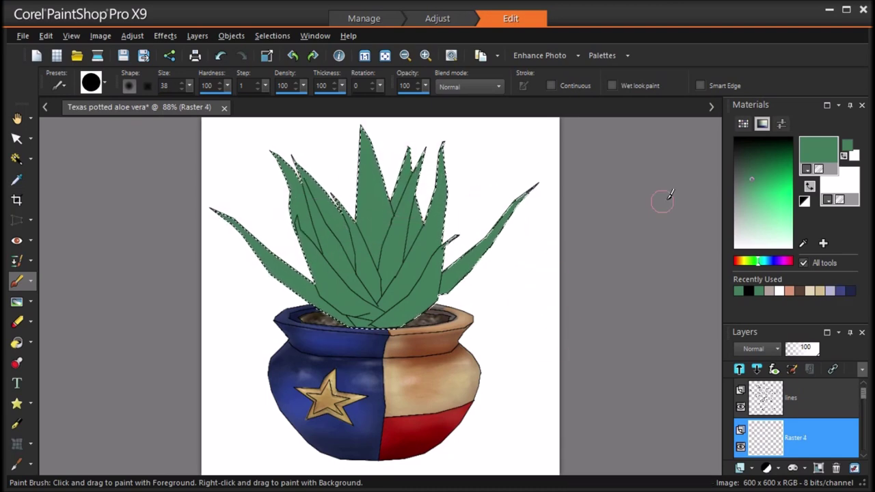
Airbrush a deeper green over the inner and lower parts of the aloe leaves on the Raster 4 layer at size 29
click(767, 169)
click(31, 281)
click(82, 307)
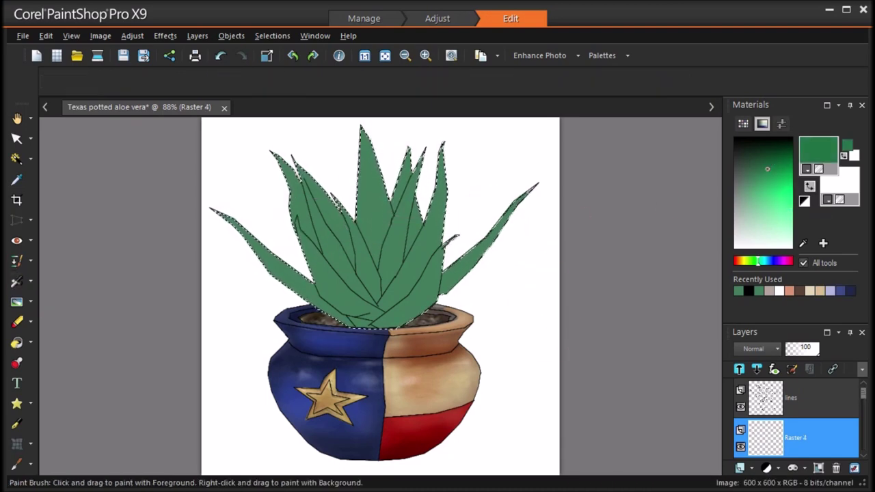
mouse_move(364, 226)
mouse_down()
mouse_move(379, 254)
mouse_move(403, 168)
mouse_move(421, 209)
mouse_move(418, 202)
mouse_move(414, 229)
mouse_move(424, 225)
mouse_move(449, 270)
mouse_up()
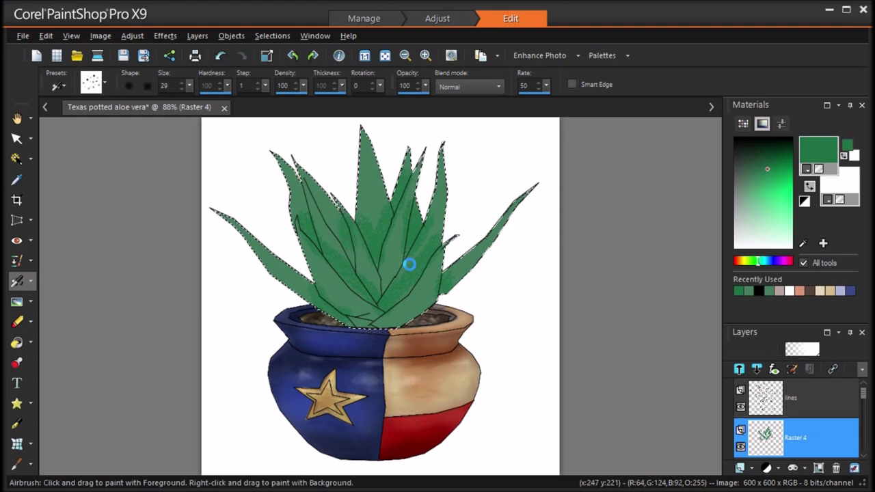
drag(438, 294, 394, 320)
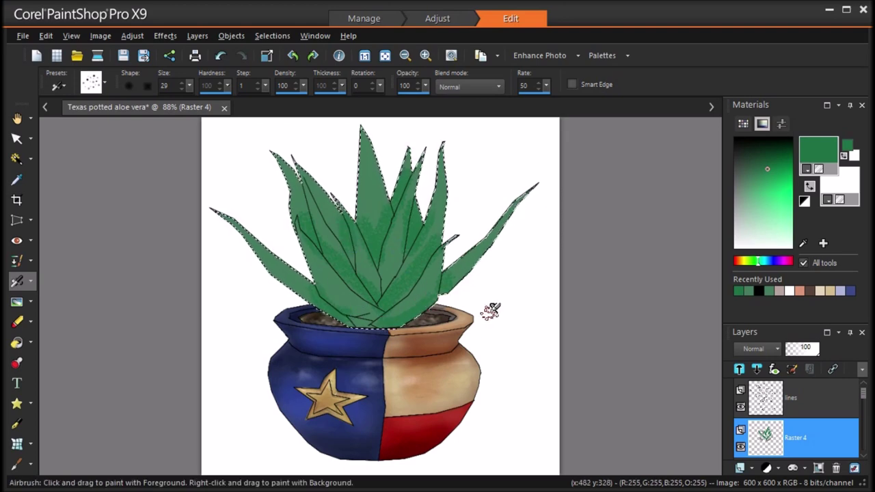
Try an Average blur on the deeper green leaf shading layer
click(165, 36)
mouse_move(132, 36)
mouse_move(220, 270)
mouse_move(205, 251)
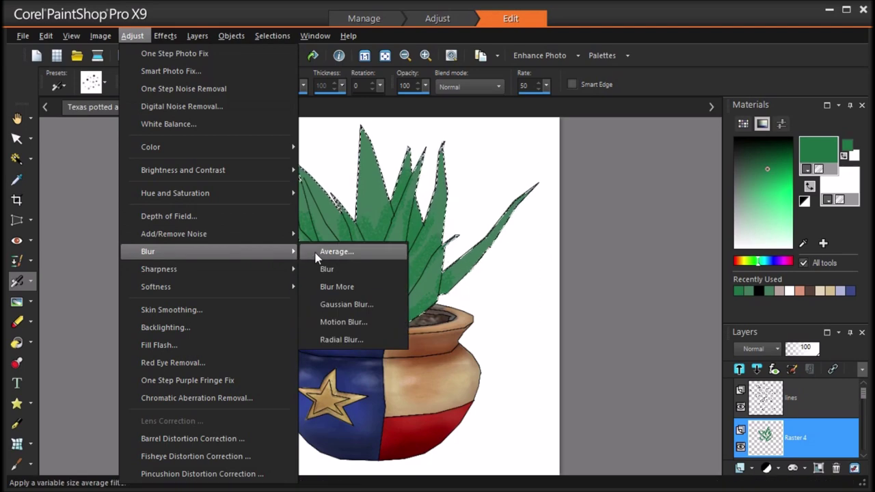
click(332, 252)
click(688, 308)
Apply an Average blur with a filter aperture of 15 to the deeper green leaf shading
click(132, 36)
mouse_move(203, 251)
click(332, 251)
text(7)
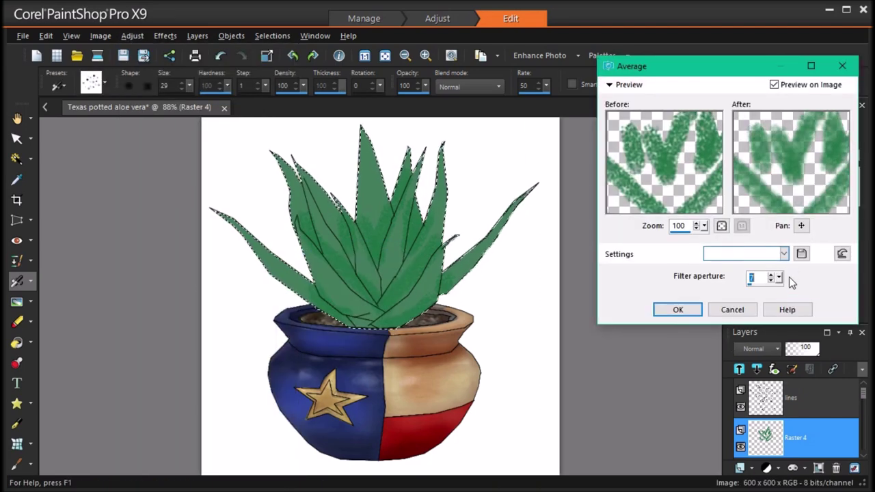
click(779, 278)
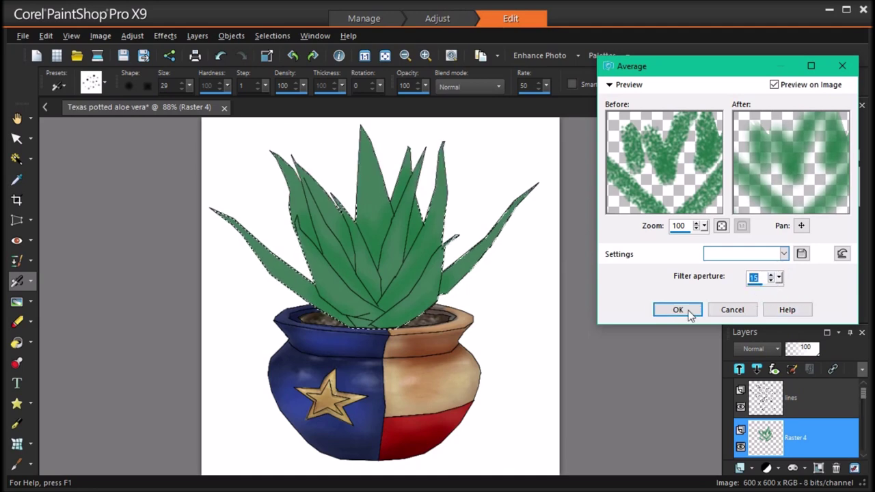
click(677, 309)
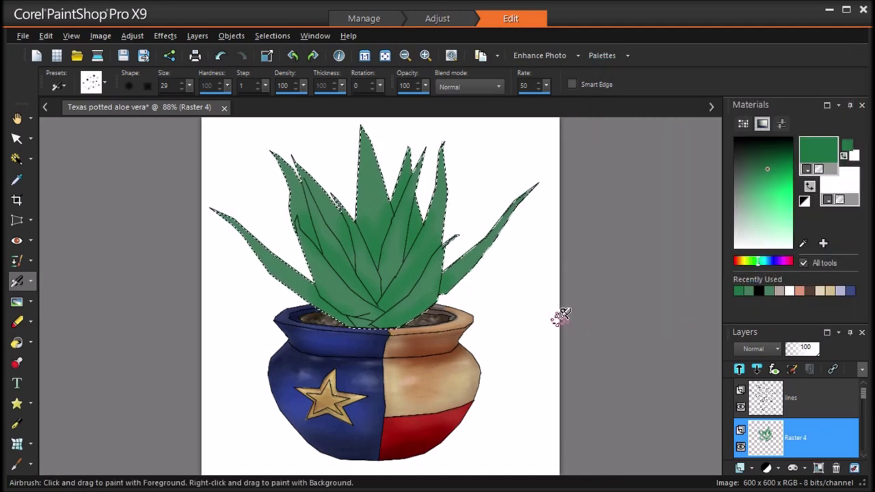
Choose a darker green, undo a trial airbrush stroke on the central leaves, and add a new raster layer
click(757, 164)
drag(377, 244, 379, 253)
click(220, 56)
click(739, 369)
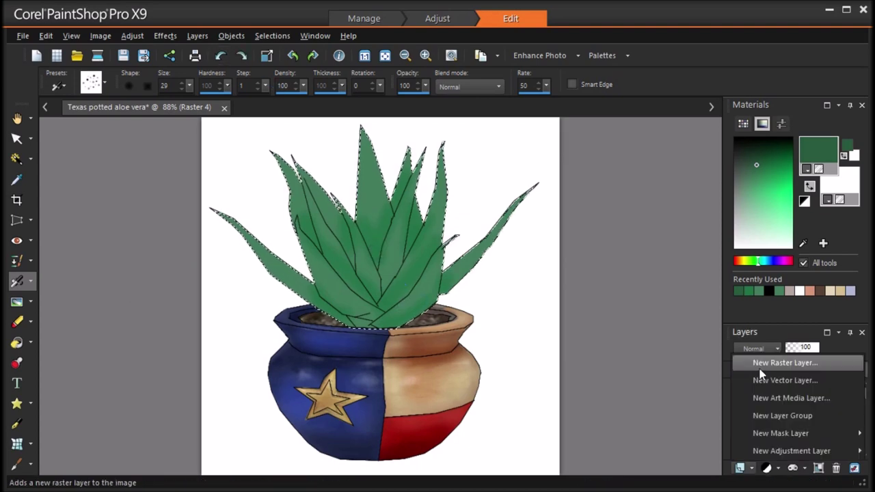
click(766, 363)
key(Return)
Airbrush dark green shadows at size 29 over the leaf bases, overlaps and tips on the Raster 5 layer
mouse_move(382, 257)
mouse_down()
mouse_move(390, 274)
mouse_move(385, 239)
mouse_move(406, 257)
mouse_up()
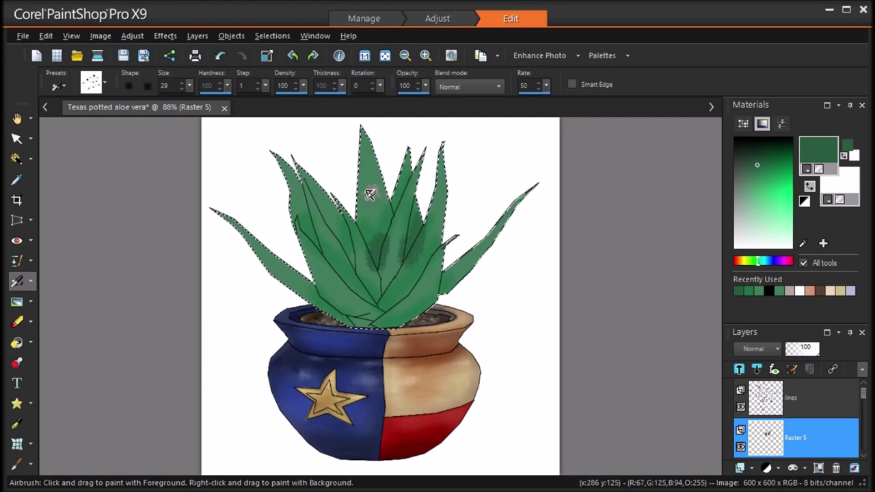
drag(365, 140, 365, 121)
drag(353, 315, 320, 285)
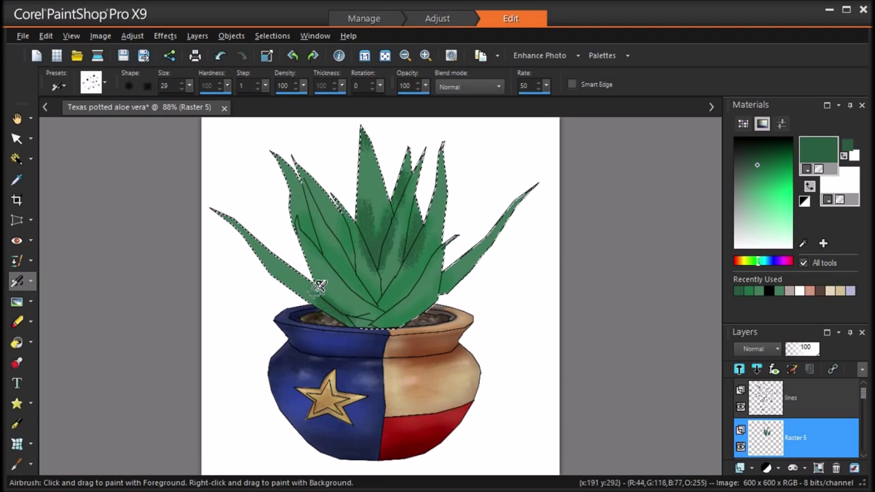
mouse_move(389, 301)
mouse_down()
mouse_move(373, 290)
mouse_move(387, 285)
mouse_up()
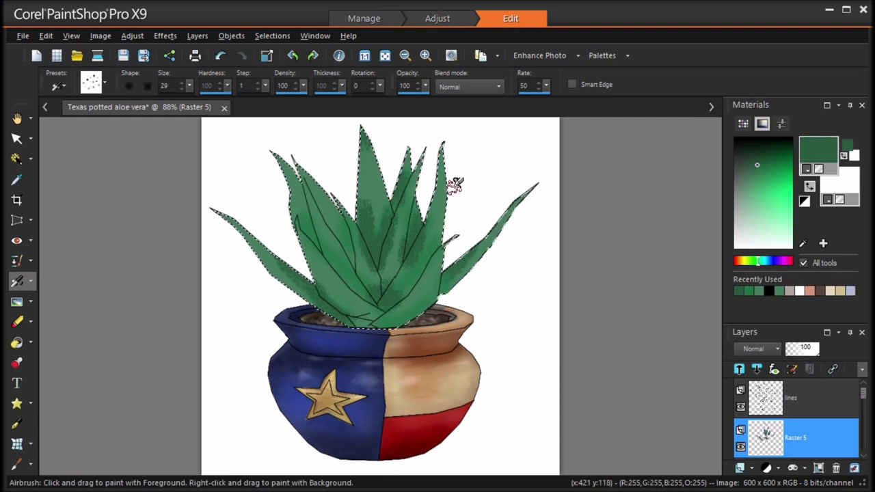
mouse_move(383, 319)
mouse_down()
mouse_move(360, 317)
mouse_move(386, 319)
mouse_move(416, 342)
mouse_move(409, 315)
mouse_move(402, 320)
mouse_move(426, 308)
mouse_up()
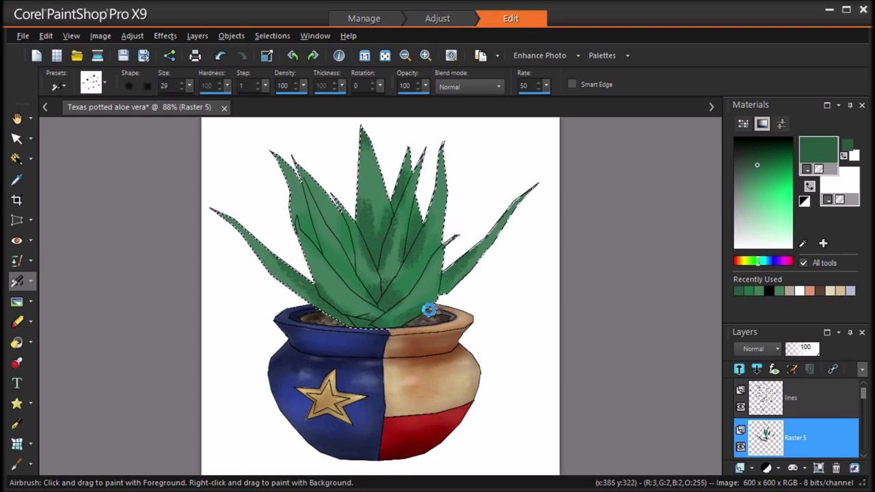
mouse_move(358, 291)
mouse_down()
mouse_move(311, 220)
mouse_move(386, 282)
mouse_move(426, 263)
mouse_move(402, 287)
mouse_move(428, 291)
mouse_up()
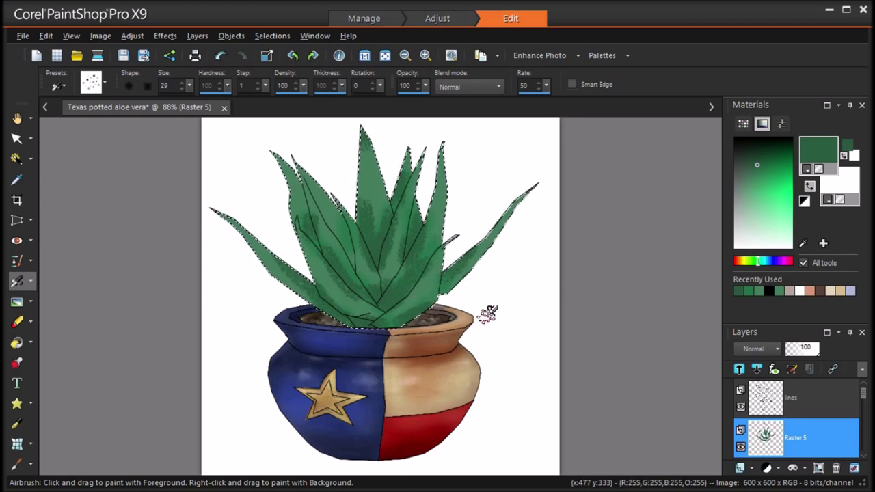
Add another raster layer above the dark shading and choose a bright green foreground colour for the airbrush
click(752, 468)
click(804, 361)
click(381, 305)
click(459, 399)
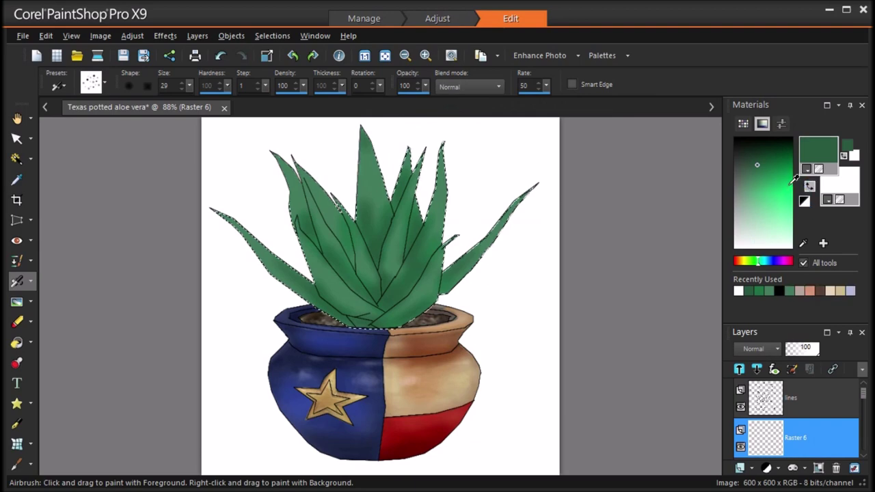
click(790, 181)
Airbrush bright green highlights along the middles and outer parts of the aloe leaves on the Raster 6 layer
drag(361, 301, 308, 256)
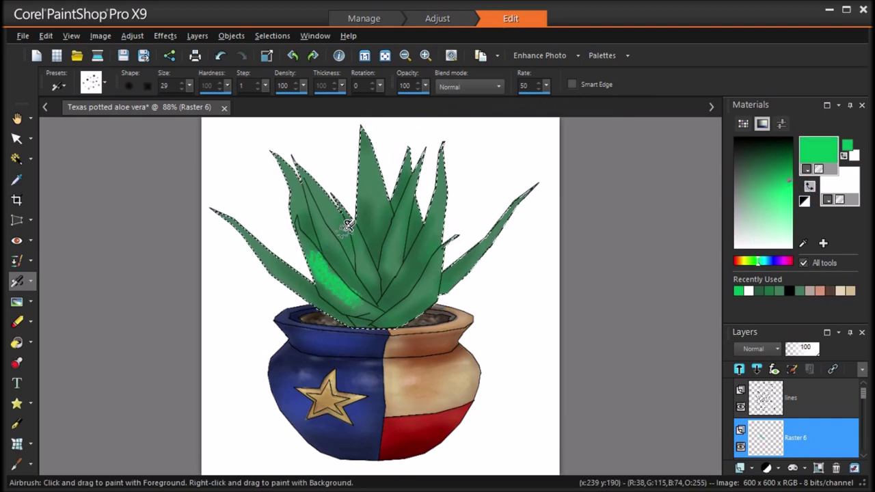
mouse_move(305, 166)
mouse_down()
mouse_move(321, 205)
mouse_move(301, 277)
mouse_up()
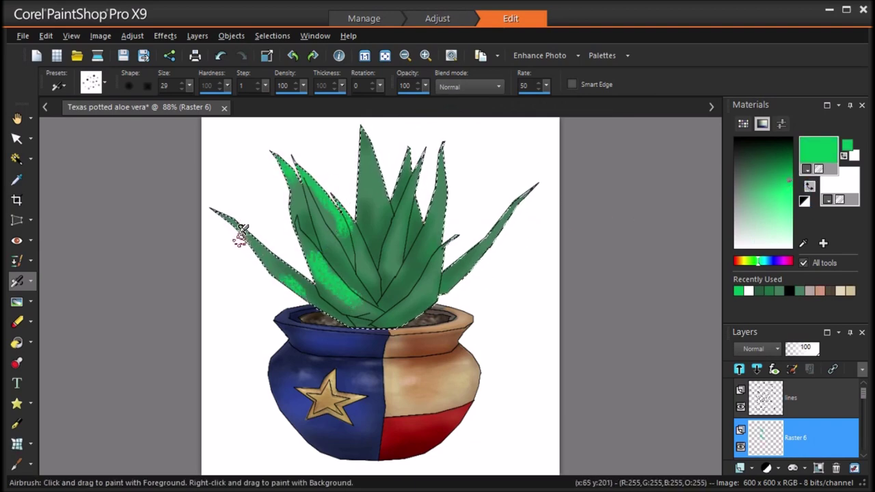
drag(248, 241, 238, 229)
drag(397, 254, 416, 183)
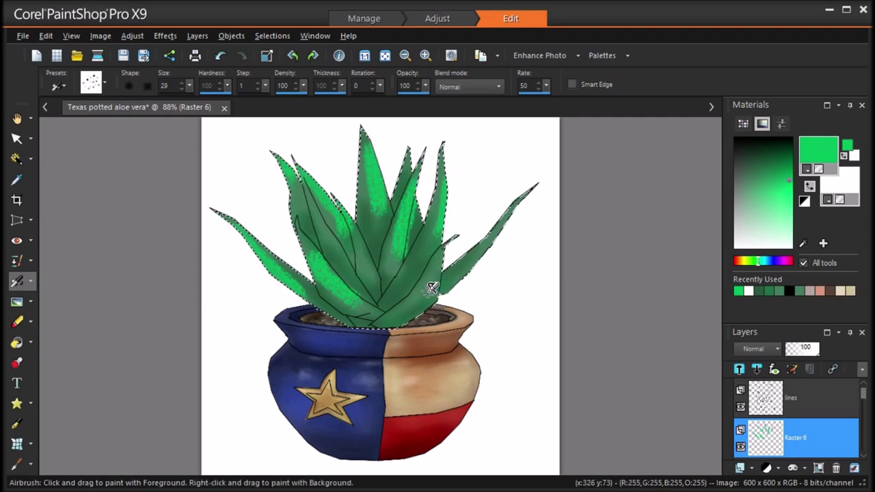
drag(432, 288, 429, 280)
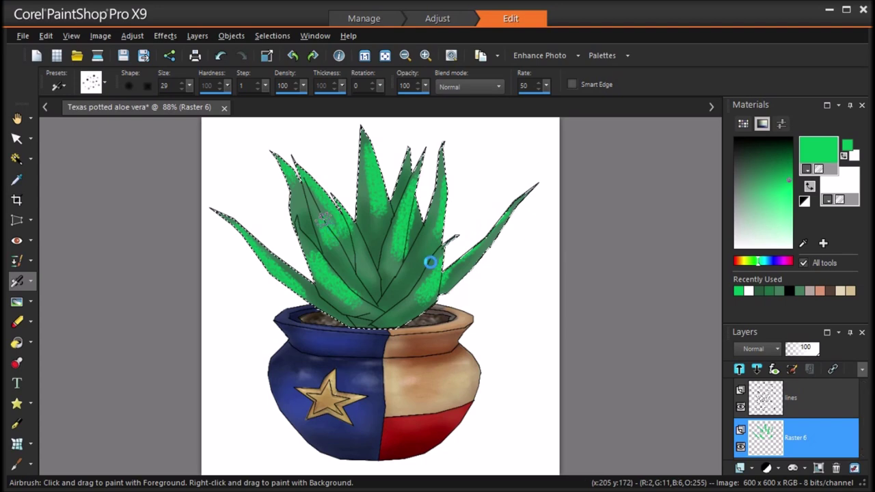
Soften the bright green highlights with an Average blur using a filter aperture of 15
click(198, 36)
click(132, 38)
click(132, 37)
mouse_move(195, 251)
click(342, 303)
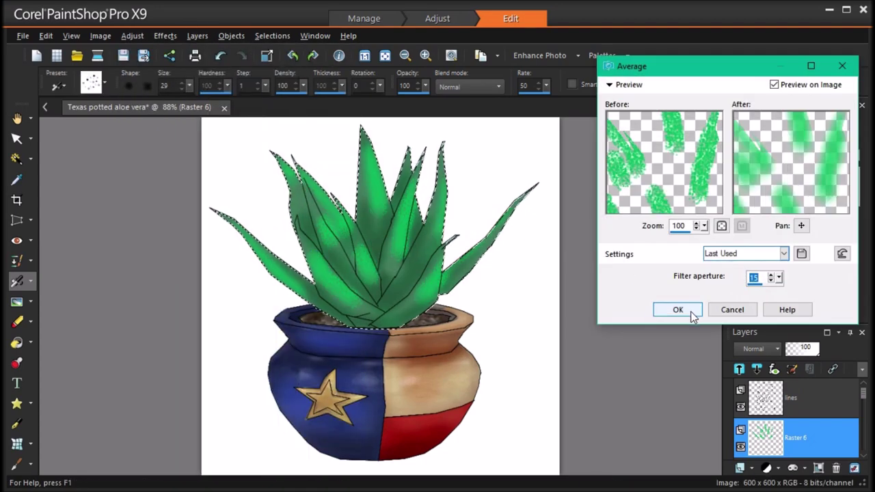
click(688, 312)
Set the blend mode of the bright green highlight layer to Luminance (Legacy)
click(775, 350)
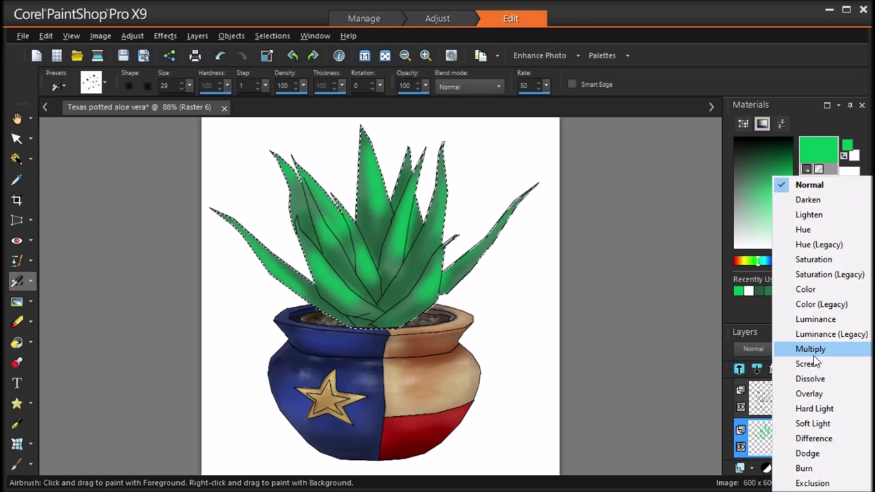
click(813, 356)
click(777, 348)
click(828, 334)
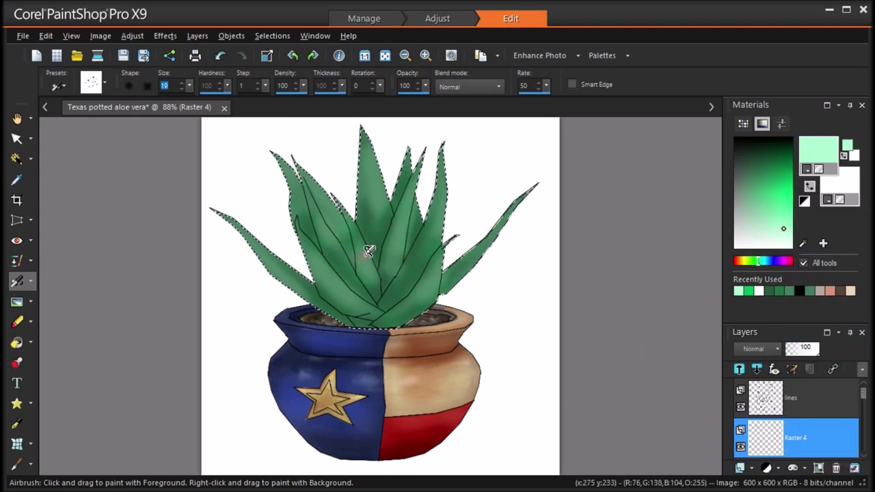
Undo the last pale mint airbrush stroke and switch to the Paint Brush tool
click(220, 55)
click(30, 281)
click(83, 282)
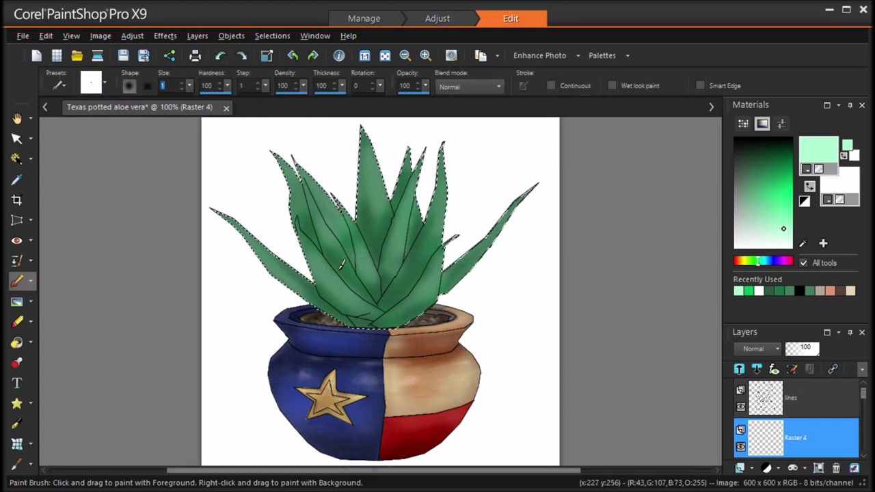
Paint short pale mint streaks along the lower edge of the far-left leaf with a size 1 brush
scroll(333, 265, up, 1)
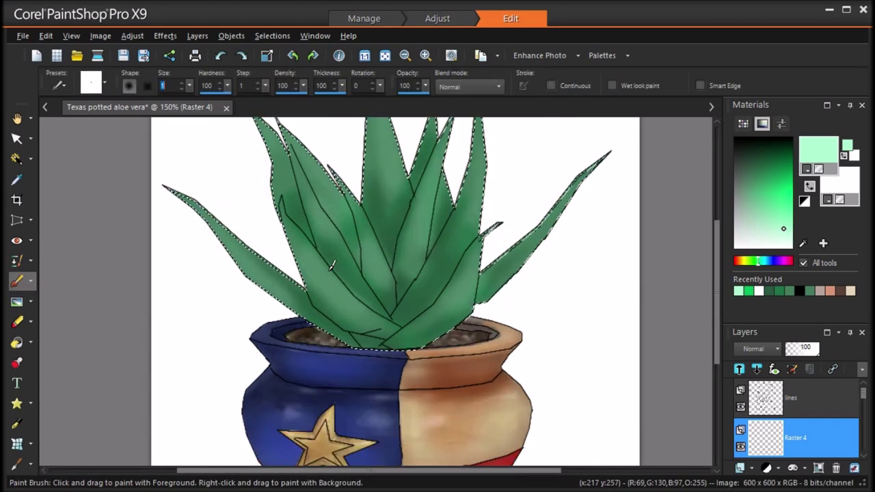
scroll(329, 270, up, 1)
mouse_move(151, 220)
mouse_down()
mouse_move(170, 232)
mouse_move(160, 243)
mouse_move(145, 237)
mouse_move(177, 255)
mouse_up()
mouse_move(190, 252)
mouse_down()
mouse_move(181, 264)
mouse_move(192, 257)
mouse_move(188, 270)
mouse_move(230, 291)
mouse_move(236, 310)
mouse_move(250, 303)
mouse_move(261, 321)
mouse_move(272, 316)
mouse_up()
drag(277, 331, 287, 331)
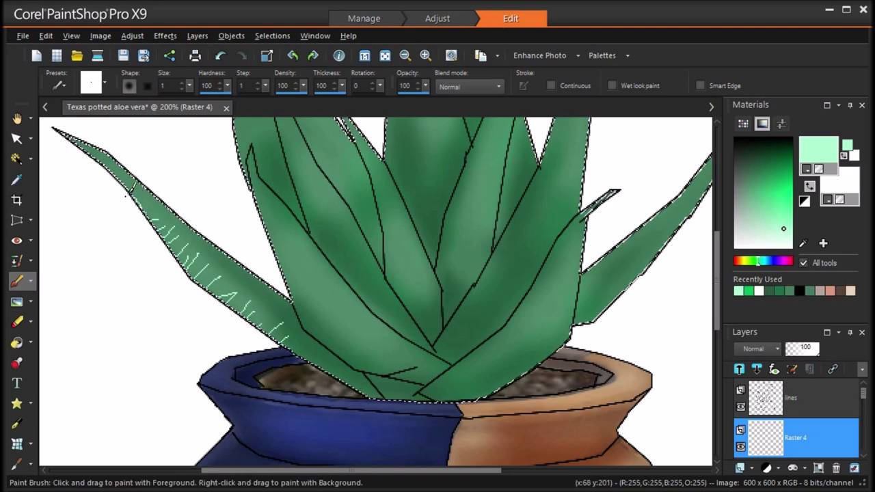
Paint pale mint streaks down the outer edge of the front-left leaf to its base, undoing one stroke
mouse_move(292, 300)
mouse_down()
mouse_move(317, 287)
mouse_move(313, 266)
mouse_up()
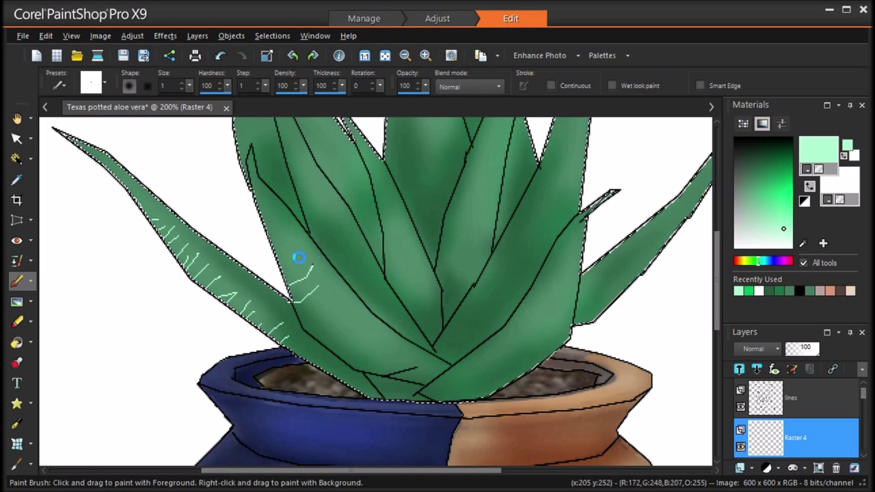
key(ctrl+z)
drag(265, 238, 287, 232)
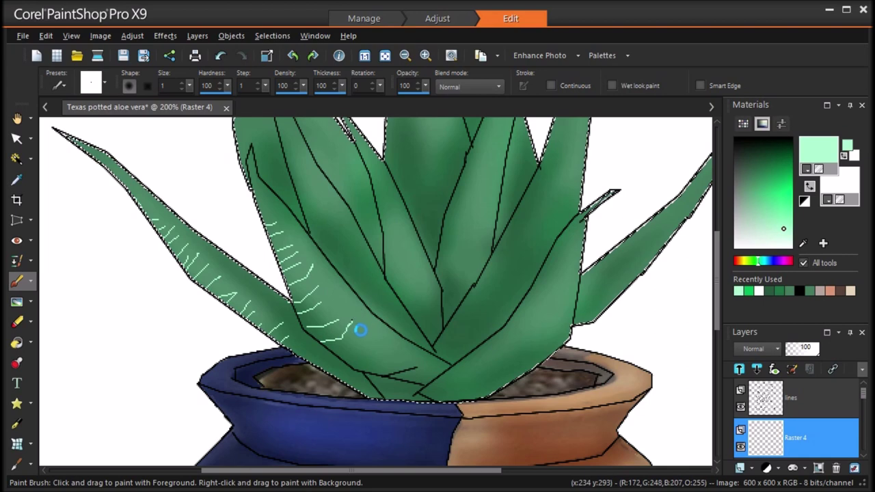
mouse_move(350, 361)
mouse_down()
mouse_move(378, 336)
mouse_move(409, 358)
mouse_up()
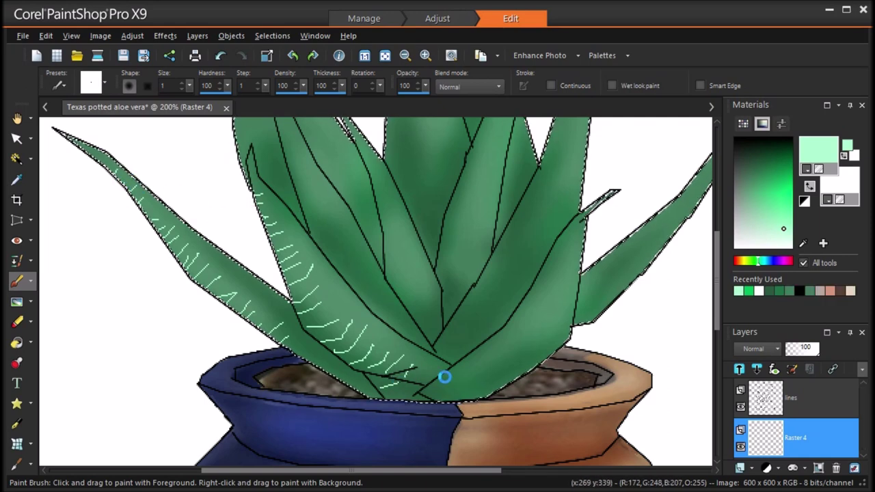
Paint pale mint streaks up the outer edge of the front-right leaf from its base
drag(468, 376, 531, 373)
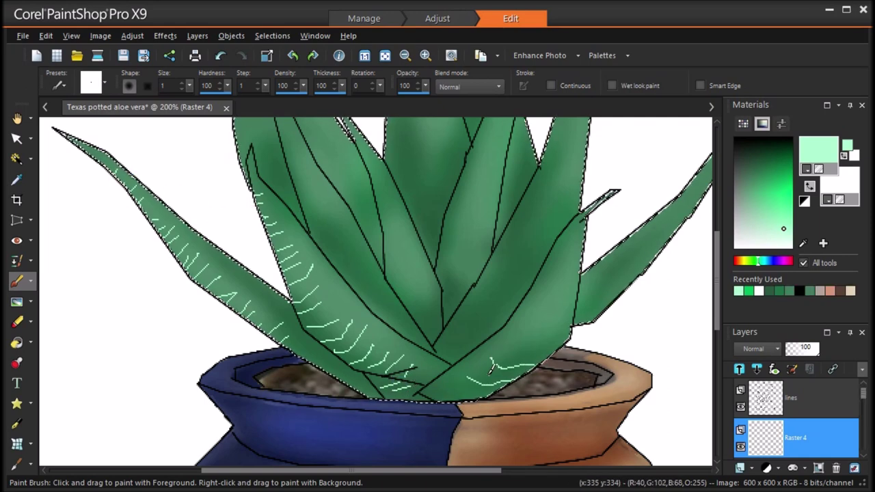
mouse_move(471, 388)
mouse_down()
mouse_move(552, 378)
mouse_move(515, 340)
mouse_move(571, 348)
mouse_move(527, 333)
mouse_move(554, 341)
mouse_move(542, 337)
mouse_move(580, 329)
mouse_move(561, 301)
mouse_move(542, 316)
mouse_move(571, 319)
mouse_up()
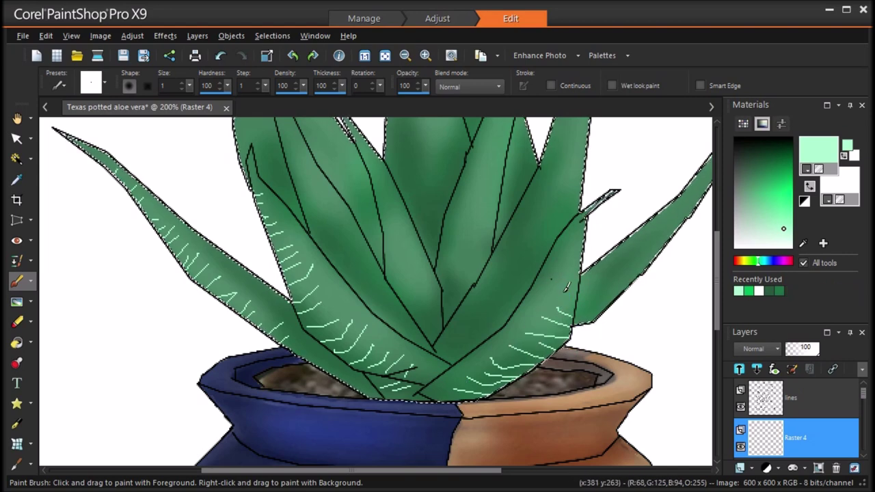
drag(566, 287, 585, 242)
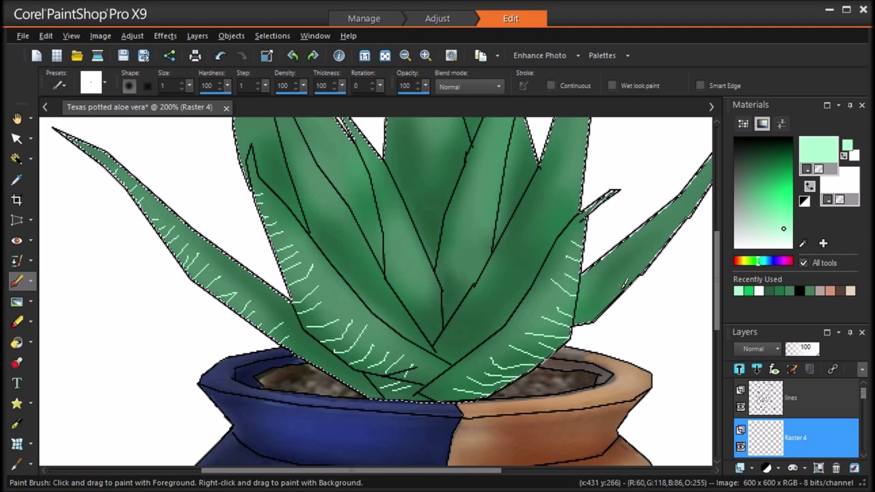
Paint short pale mint streaks along the lower edge of the far-right leaf towards its tip
mouse_move(589, 290)
mouse_down()
mouse_move(623, 305)
mouse_move(617, 275)
mouse_move(627, 265)
mouse_move(633, 282)
mouse_move(606, 277)
mouse_move(631, 293)
mouse_move(596, 293)
mouse_move(683, 231)
mouse_move(659, 237)
mouse_move(676, 246)
mouse_move(584, 304)
mouse_move(607, 320)
mouse_move(680, 238)
mouse_move(688, 202)
mouse_up()
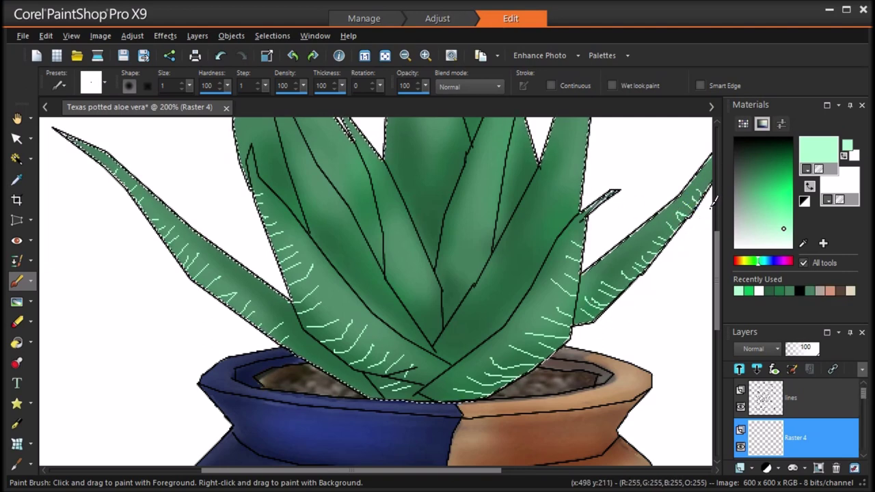
drag(376, 471, 416, 471)
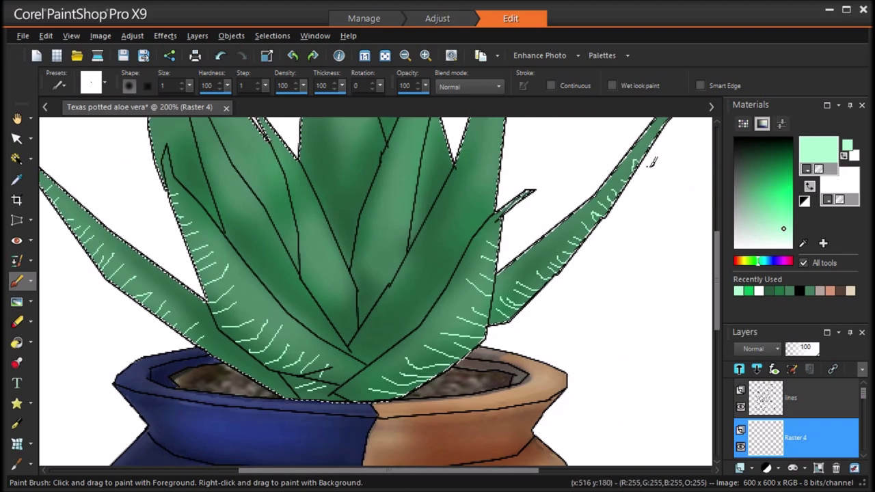
scroll(714, 276, up, 3)
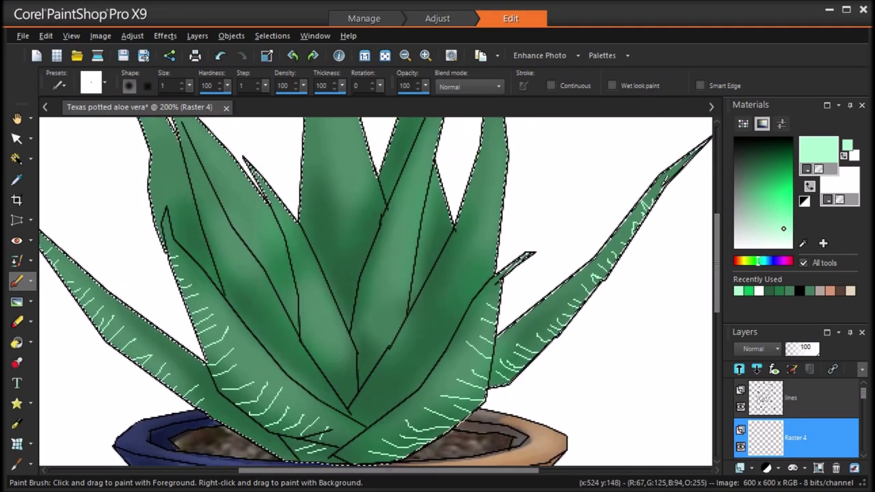
Paint pale mint streaks along the tall leaf behind the front-right leaf, from its base up to its narrow upper part
mouse_move(419, 352)
mouse_down()
mouse_move(433, 360)
mouse_move(410, 382)
mouse_move(431, 380)
mouse_up()
mouse_move(375, 382)
mouse_down()
mouse_move(401, 404)
mouse_move(384, 413)
mouse_move(415, 399)
mouse_up()
mouse_move(367, 407)
mouse_down()
mouse_move(376, 418)
mouse_move(332, 444)
mouse_up()
mouse_move(422, 311)
mouse_down()
mouse_move(452, 330)
mouse_move(417, 334)
mouse_move(445, 353)
mouse_up()
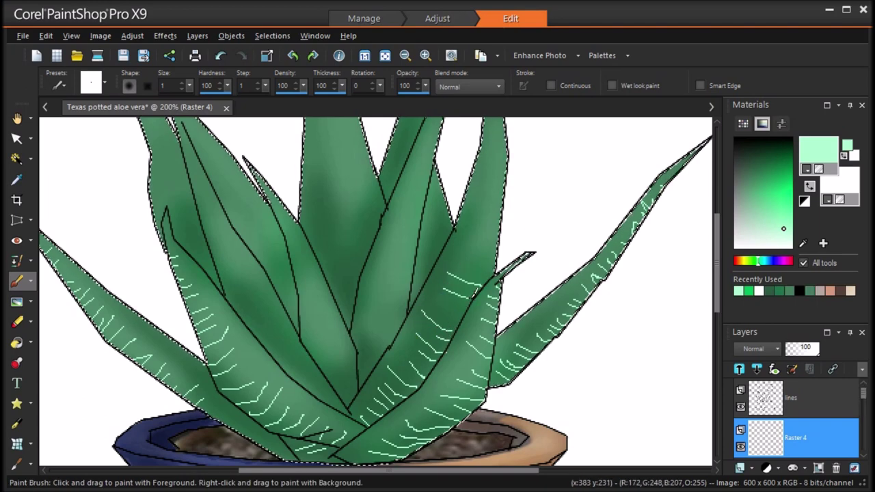
mouse_move(453, 260)
mouse_down()
mouse_move(494, 275)
mouse_move(497, 260)
mouse_up()
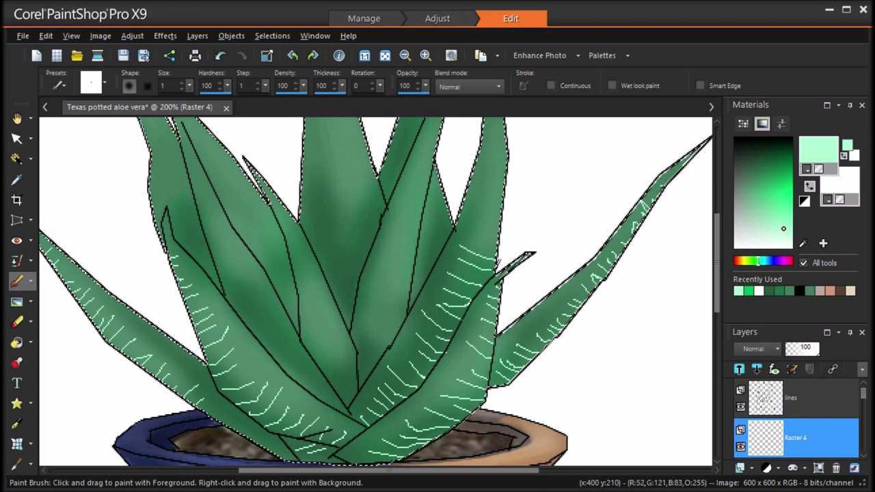
drag(478, 215, 501, 223)
mouse_move(495, 156)
mouse_down()
mouse_move(507, 155)
mouse_move(515, 176)
mouse_move(506, 186)
mouse_up()
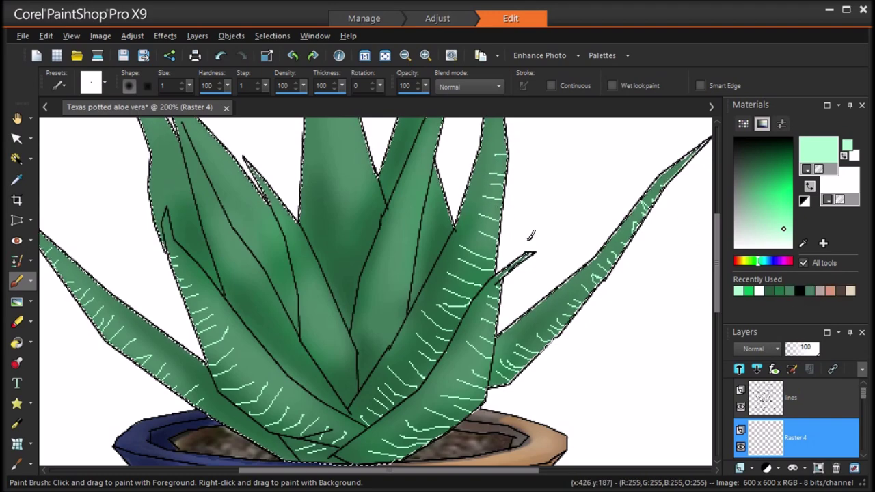
Paint pale mint streaks along the inner-left leaf with the small pointed tip, down to its base and back over its upper part
mouse_move(285, 231)
mouse_down()
mouse_move(298, 227)
mouse_move(308, 243)
mouse_up()
mouse_move(300, 293)
mouse_down()
mouse_move(337, 298)
mouse_move(305, 314)
mouse_up()
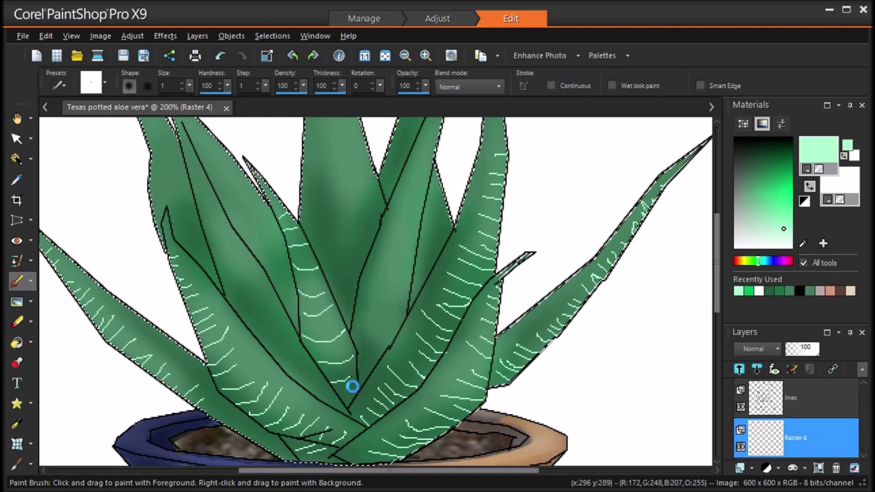
mouse_move(329, 370)
mouse_down()
mouse_move(341, 347)
mouse_move(314, 350)
mouse_move(334, 344)
mouse_move(326, 322)
mouse_up()
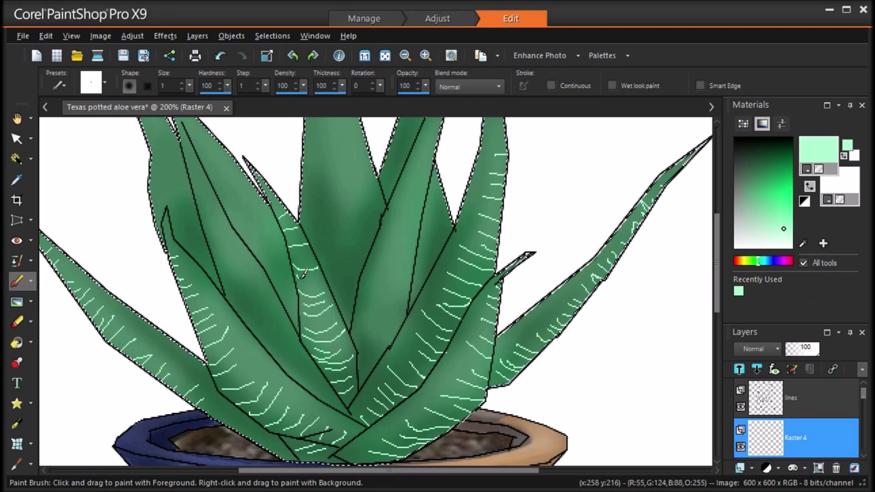
mouse_move(312, 253)
mouse_down()
mouse_move(292, 257)
mouse_move(281, 226)
mouse_up()
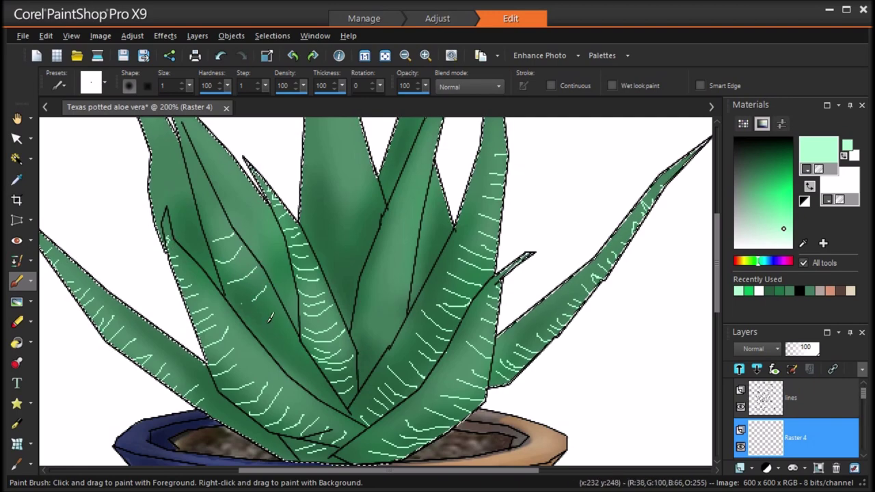
Paint pale mint streaks across the long leaf behind the front-left leaf, from its base up to its narrow upper part
mouse_move(291, 332)
mouse_down()
mouse_move(265, 337)
mouse_move(277, 361)
mouse_move(325, 399)
mouse_up()
drag(317, 368, 305, 379)
drag(279, 343, 267, 355)
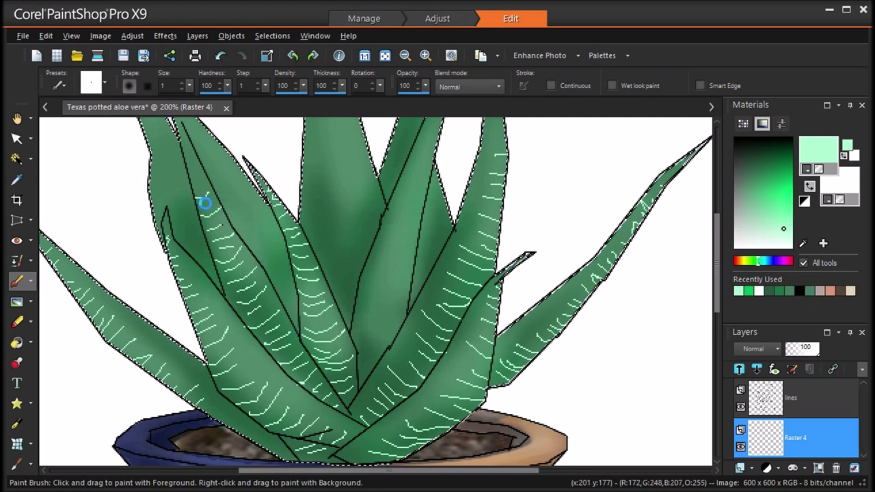
drag(194, 186, 205, 181)
drag(186, 159, 203, 162)
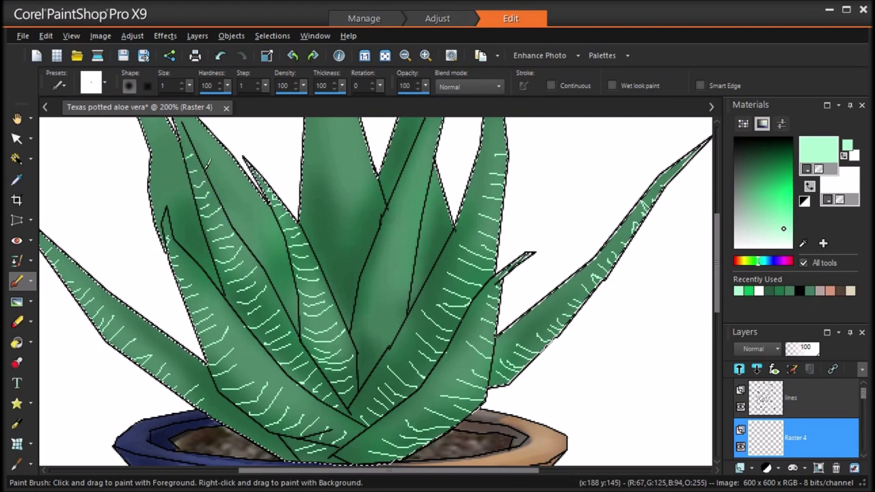
Paint pale mint streaks up the centre-right leaf from base to tip, and add some near the tip of the tall right leaf
drag(717, 295, 716, 276)
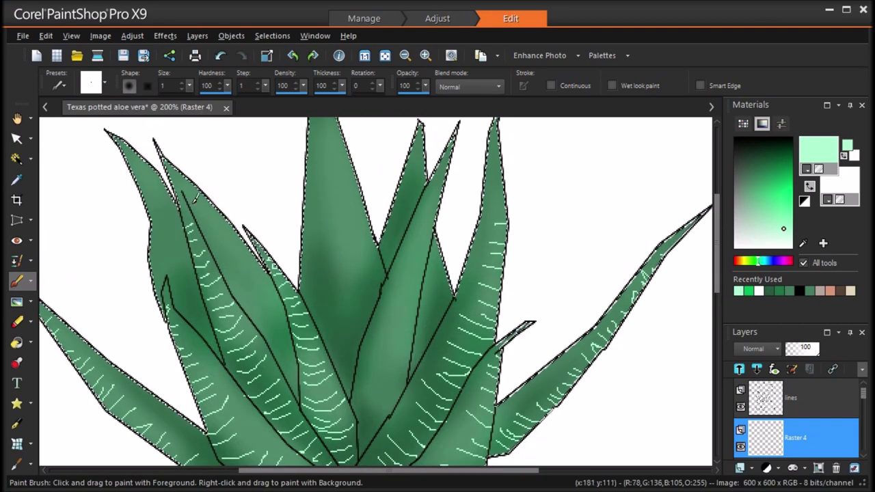
mouse_move(358, 428)
mouse_down()
mouse_move(357, 398)
mouse_move(399, 396)
mouse_up()
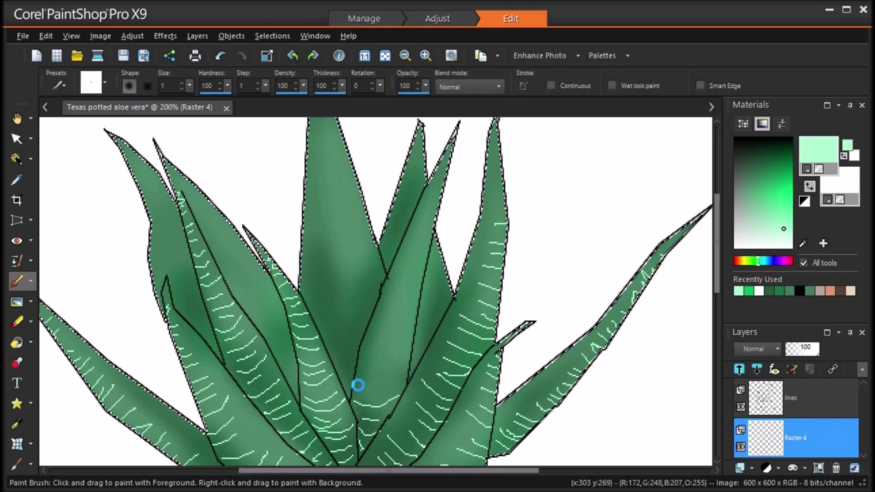
mouse_move(409, 362)
mouse_down()
mouse_move(397, 343)
mouse_move(381, 361)
mouse_move(391, 360)
mouse_up()
mouse_move(380, 313)
mouse_down()
mouse_move(404, 307)
mouse_move(375, 324)
mouse_move(403, 324)
mouse_move(389, 294)
mouse_move(414, 289)
mouse_move(388, 279)
mouse_move(409, 284)
mouse_move(400, 265)
mouse_move(430, 264)
mouse_move(411, 274)
mouse_move(406, 247)
mouse_move(419, 248)
mouse_move(426, 234)
mouse_move(414, 232)
mouse_move(424, 195)
mouse_up()
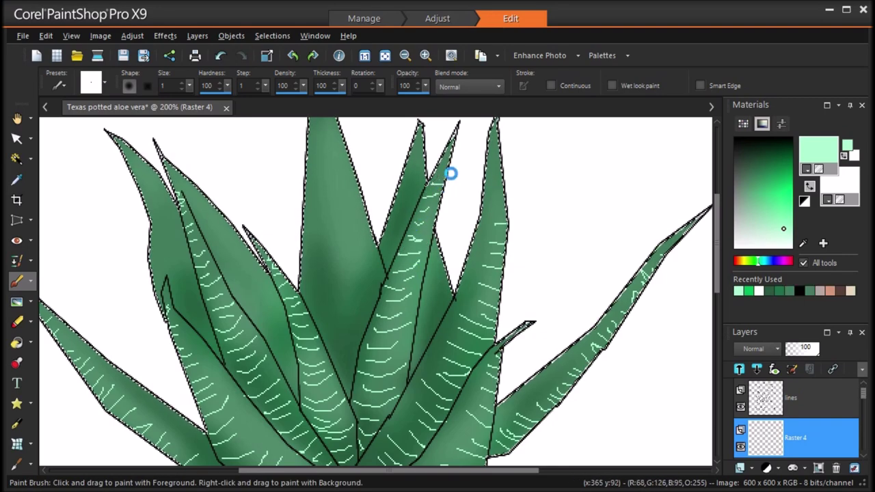
drag(452, 158, 448, 160)
drag(498, 195, 506, 197)
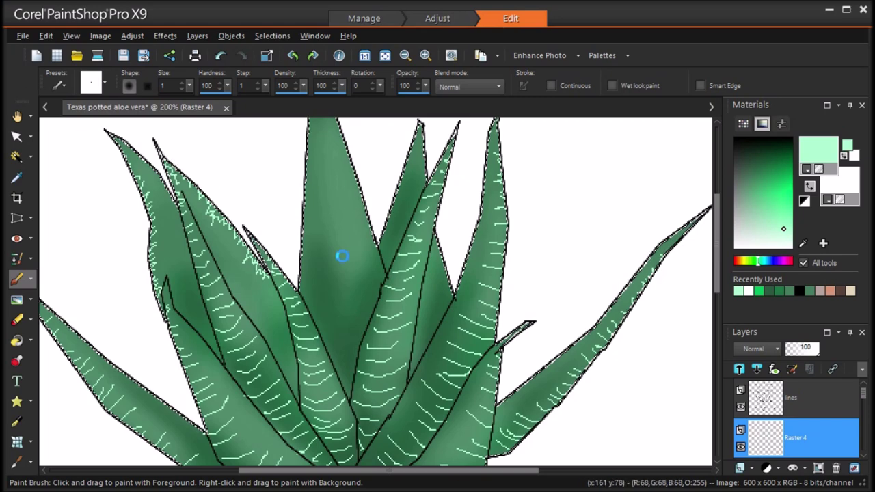
Trim the streaks along the edge of the upper-left leaf with the Eraser
click(17, 320)
key(ctrl+d)
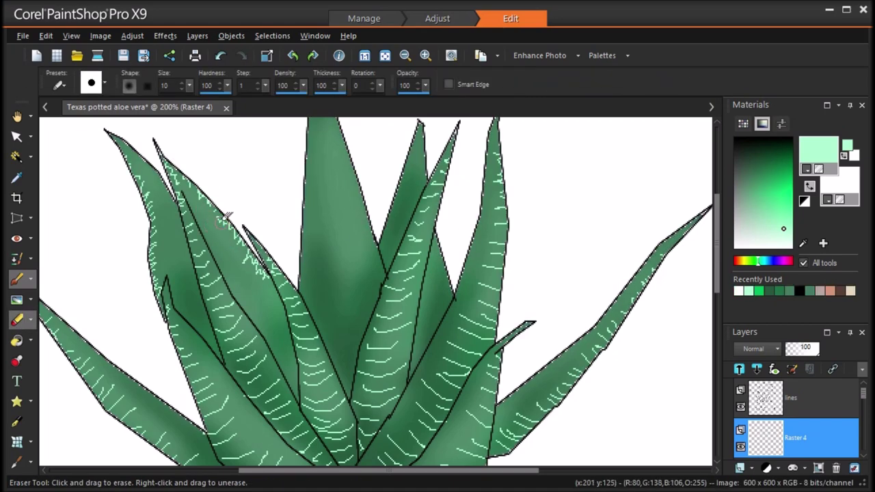
drag(236, 242, 223, 218)
drag(199, 205, 193, 212)
drag(188, 192, 186, 197)
Paint short pale mint streaks down both edges of the tall central leaf with the Paint Brush
click(16, 279)
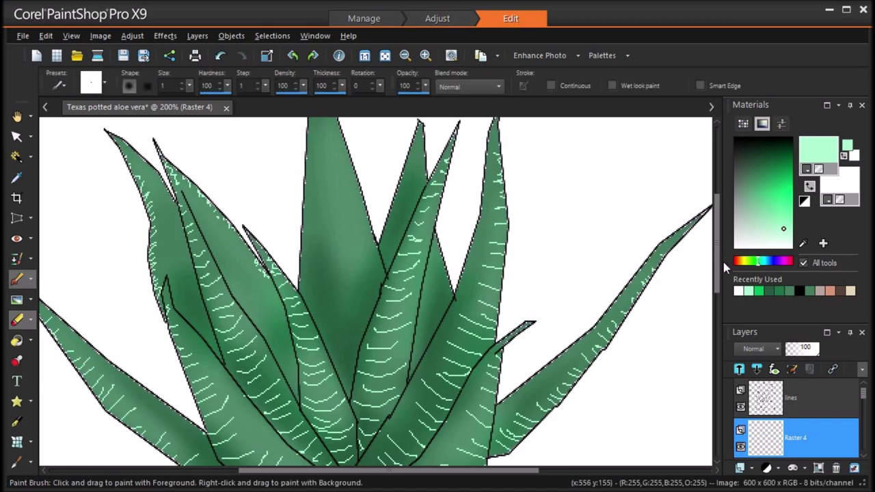
scroll(469, 244, up, 3)
drag(313, 183, 309, 244)
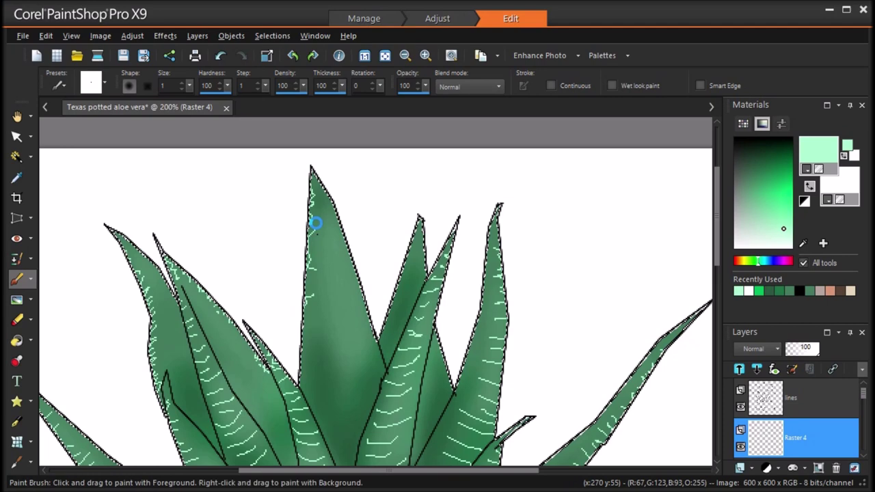
mouse_move(298, 337)
mouse_down()
mouse_move(317, 336)
mouse_move(313, 323)
mouse_move(311, 347)
mouse_up()
drag(360, 318, 376, 315)
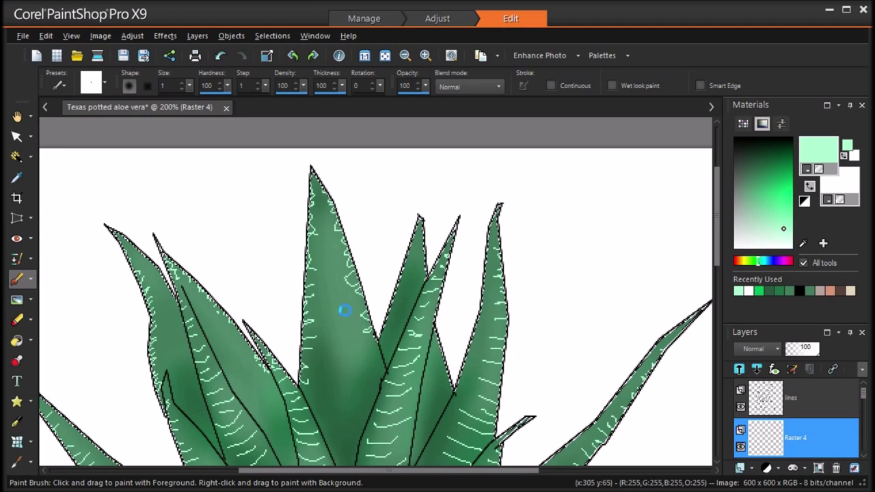
drag(373, 345, 385, 376)
Erase the excess streaks inside both edges of the tall central leaf
click(18, 320)
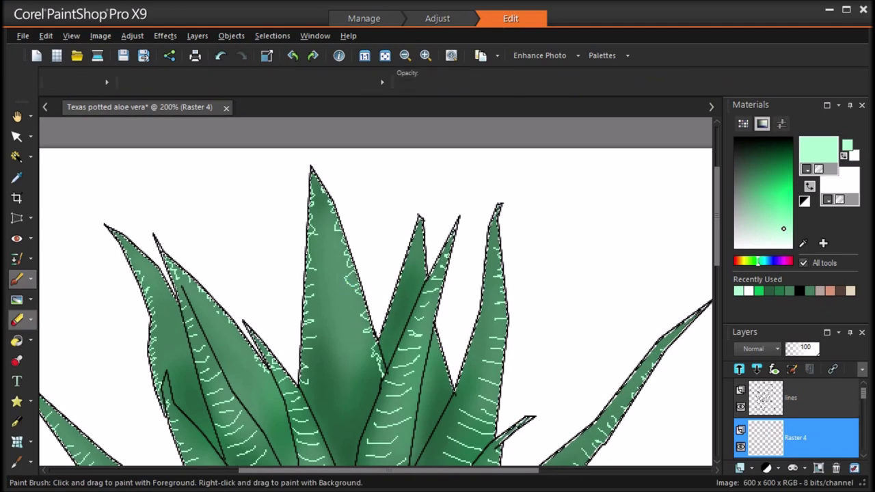
click(17, 320)
drag(317, 195, 331, 223)
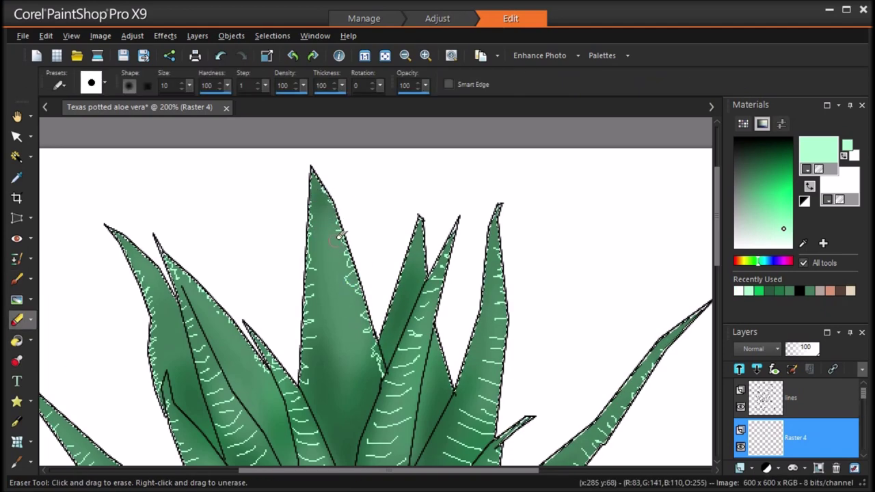
mouse_move(323, 289)
mouse_down()
mouse_move(321, 339)
mouse_move(319, 251)
mouse_up()
drag(318, 383, 311, 380)
drag(375, 373, 378, 354)
Paint short pale mint streaks on the narrow leaves behind the centre-right leaf and trim them with the Eraser
click(18, 279)
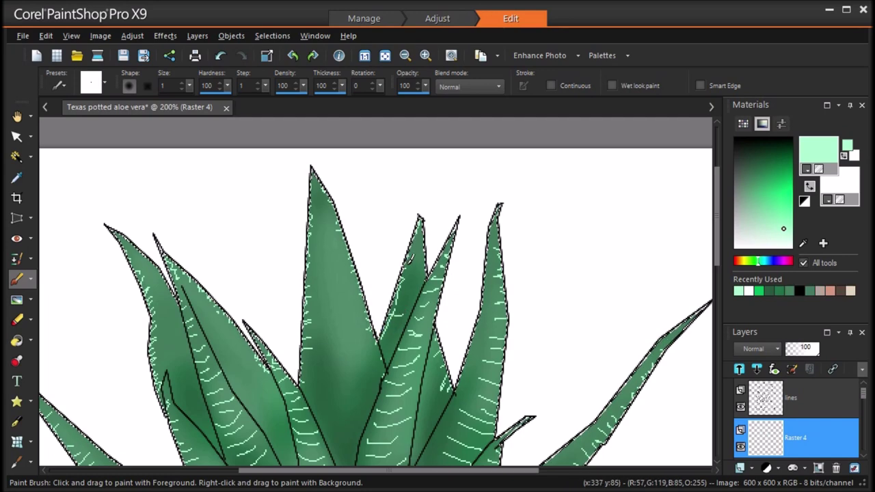
key(x)
drag(402, 314, 399, 316)
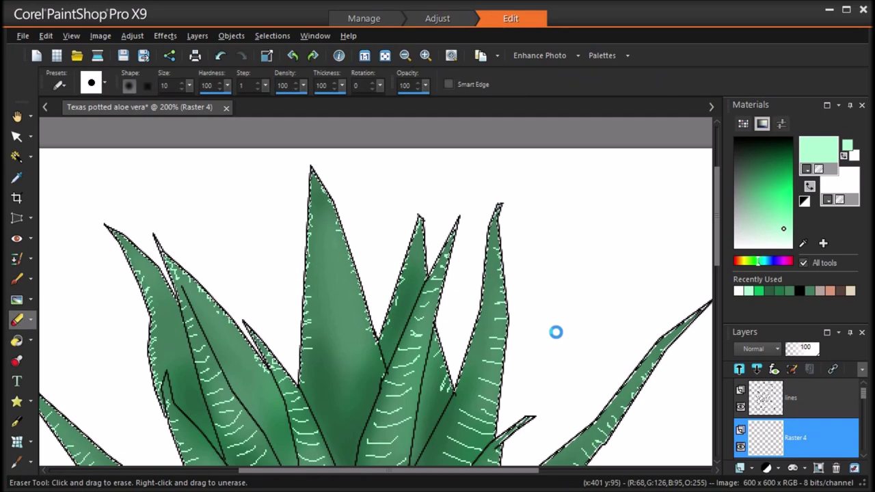
Apply an Average blur with a filter aperture of 5 to the streaks layer
scroll(715, 282, down, 5)
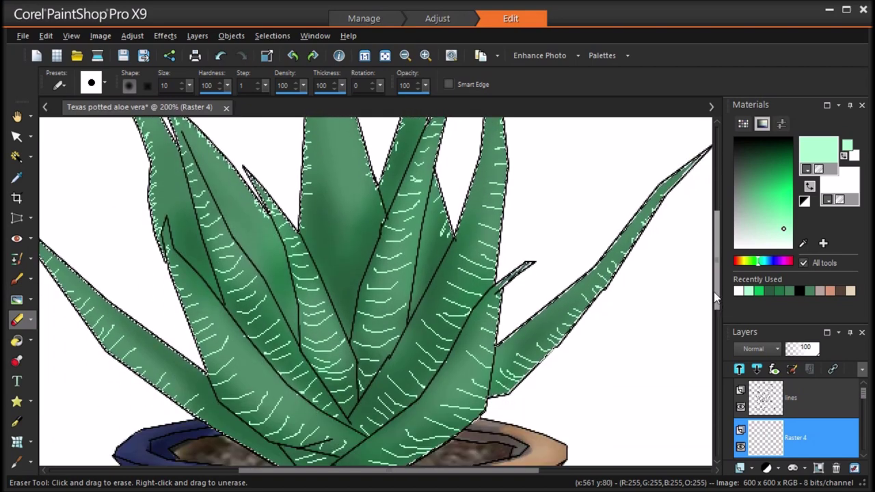
click(384, 56)
click(132, 36)
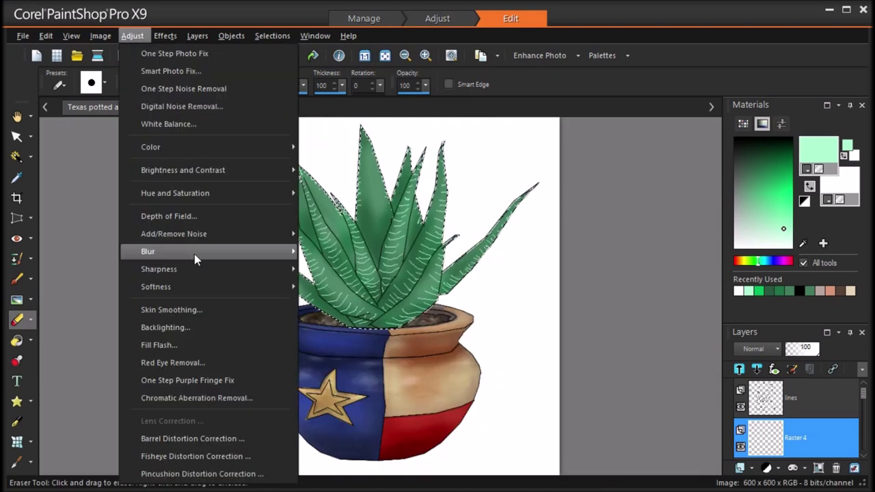
mouse_move(194, 254)
click(325, 252)
click(777, 281)
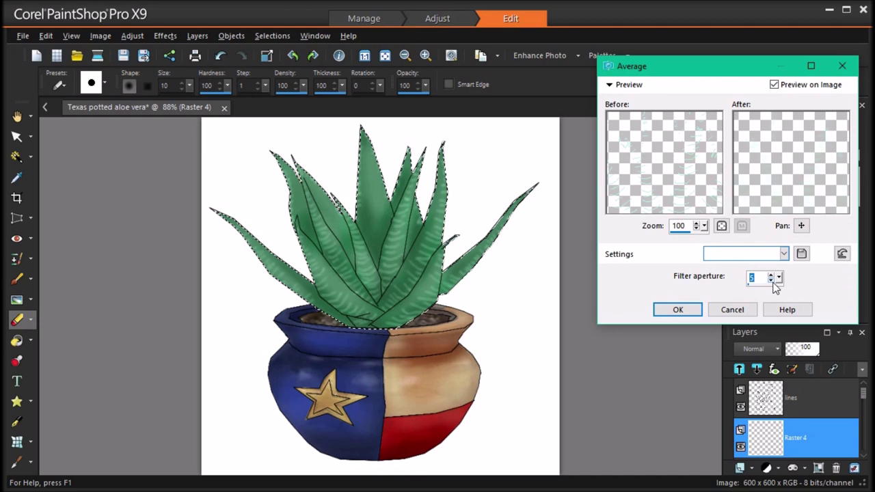
click(677, 310)
Change the blend mode of the blurred streaks layer
click(758, 350)
click(795, 350)
click(758, 351)
click(807, 392)
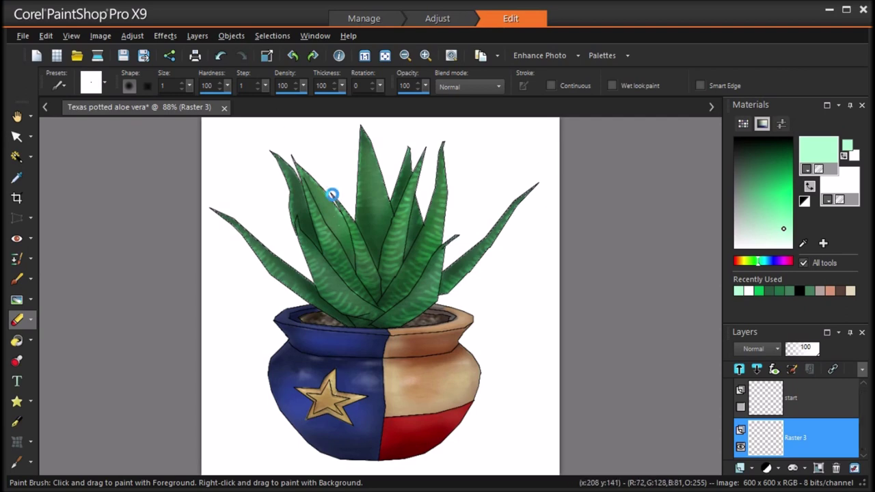
Paint pale mint highlights with a size 19 brush on the central, upper-left and outer leaves, undoing a stray stroke
click(221, 57)
mouse_move(189, 86)
mouse_down()
mouse_move(205, 101)
mouse_move(192, 93)
mouse_move(194, 101)
mouse_up()
scroll(324, 160, up, 2)
click(338, 236)
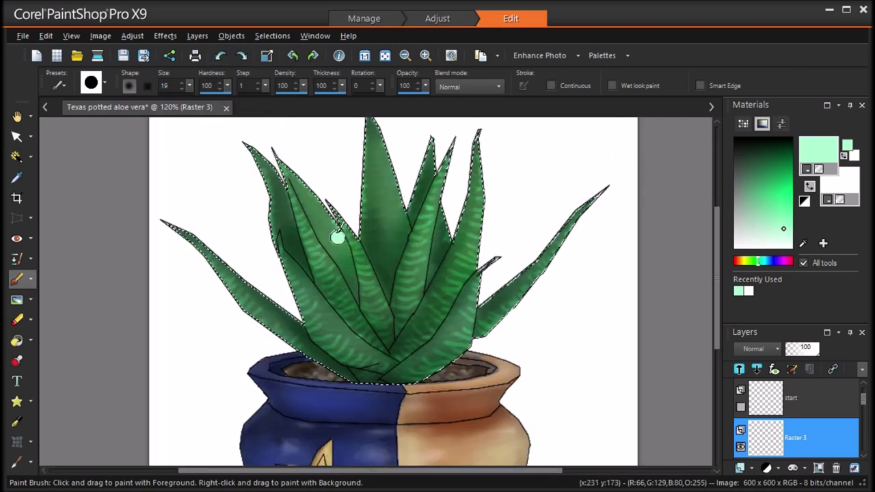
drag(391, 214, 387, 164)
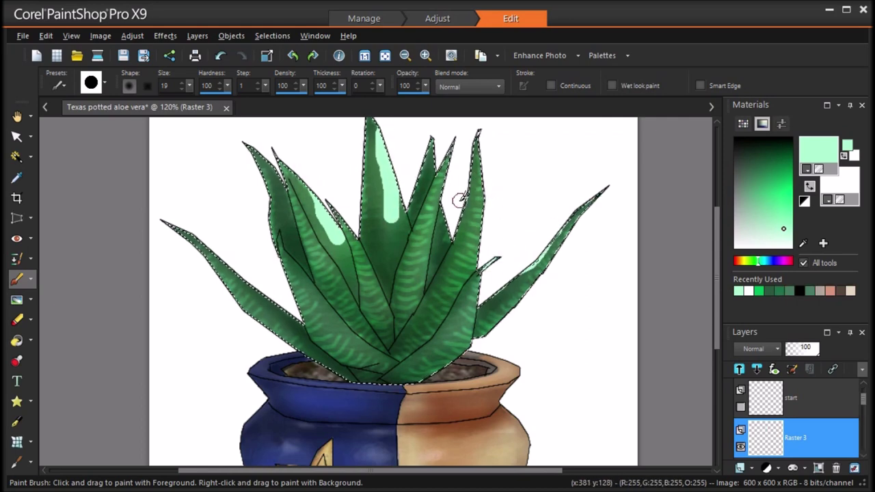
drag(249, 287, 219, 260)
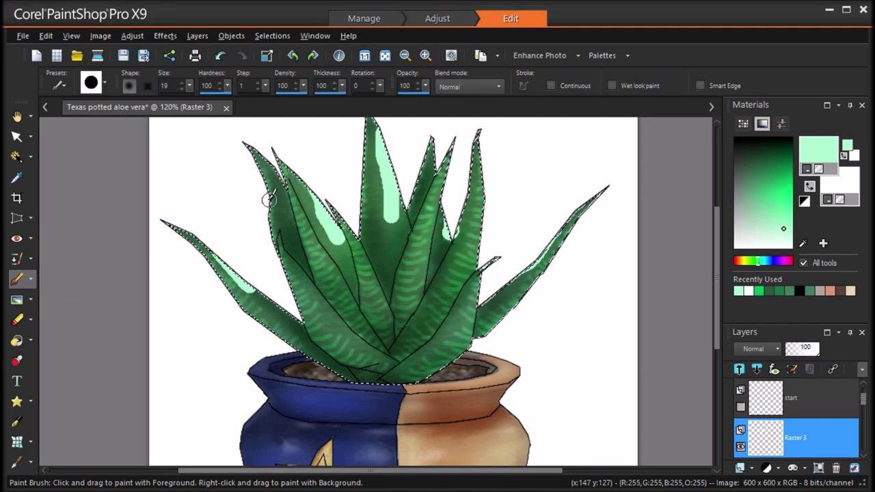
Soften the leaf highlights with an Average blur at a filter aperture of 23
click(132, 35)
mouse_move(259, 256)
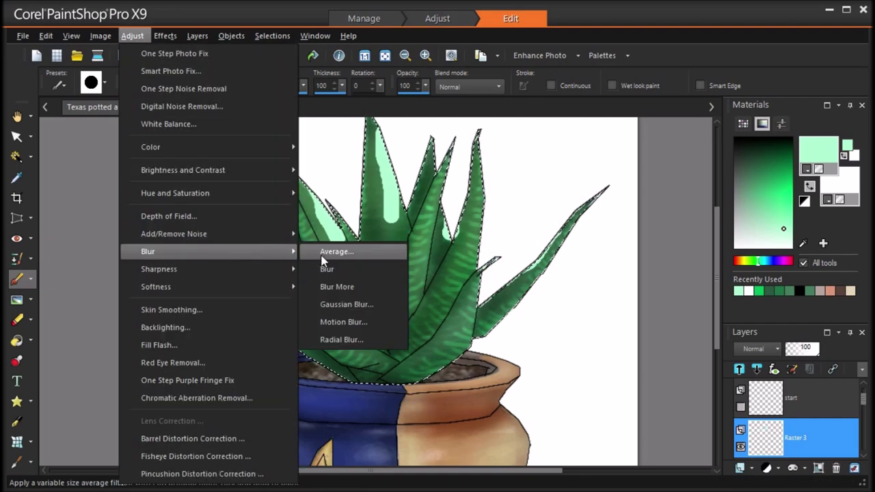
click(337, 251)
click(778, 274)
mouse_move(779, 277)
mouse_down()
mouse_move(809, 282)
mouse_move(767, 282)
mouse_up()
click(677, 310)
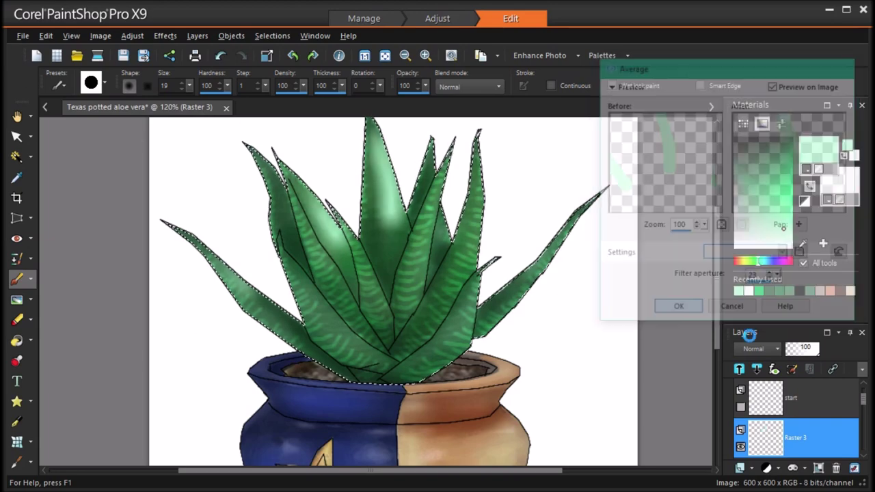
Set the highlights layer's blend mode to Overlay and lower its opacity
click(760, 349)
click(835, 350)
click(760, 348)
click(828, 393)
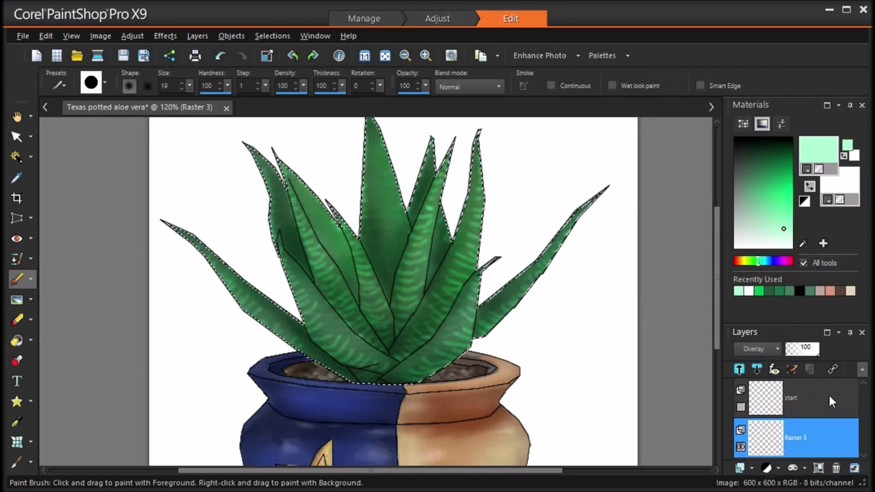
drag(818, 353, 804, 351)
Fill the selected background around the plant with light grey using a size 3000 brush, undoing the first trial stroke
click(385, 56)
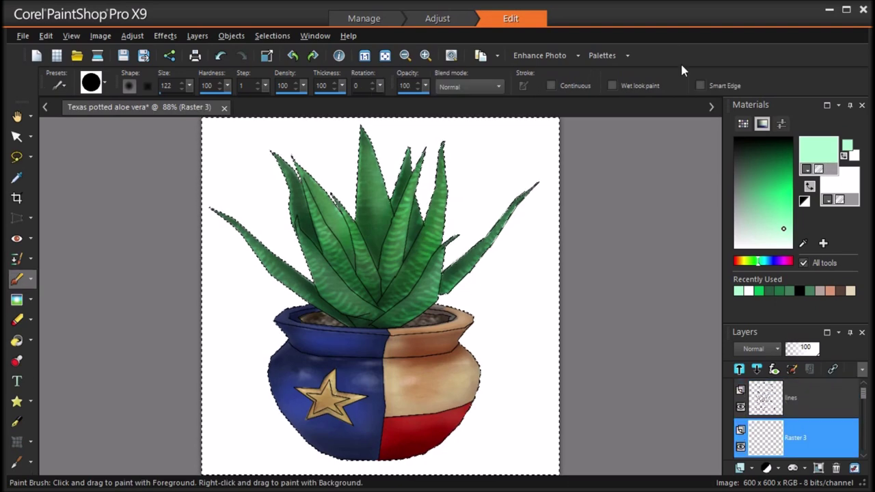
click(737, 199)
click(769, 262)
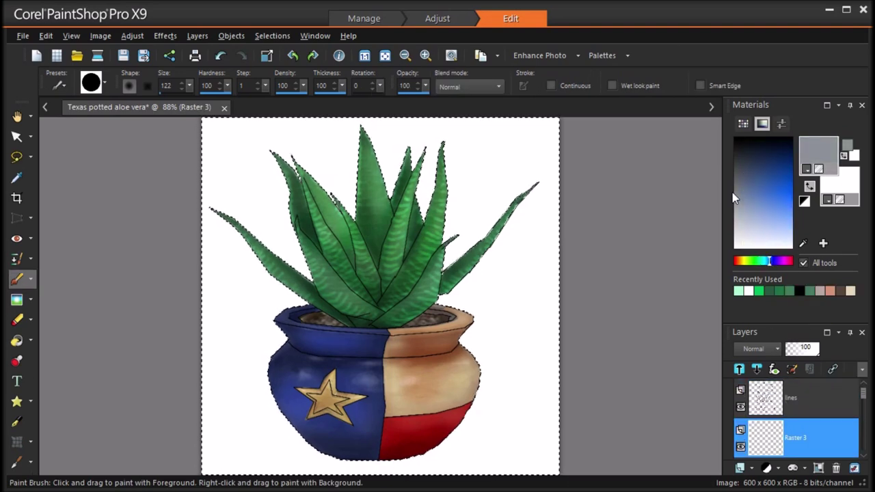
click(737, 190)
click(737, 200)
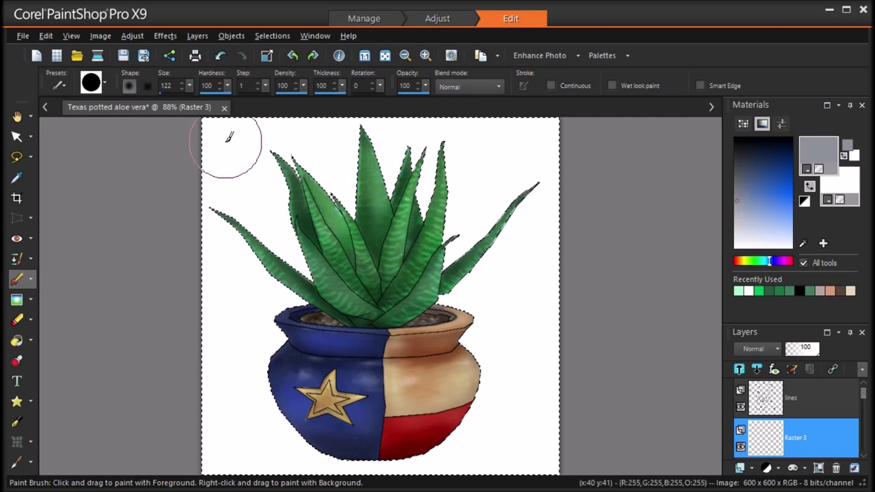
drag(230, 141, 255, 197)
click(220, 59)
mouse_move(225, 147)
mouse_down()
mouse_move(230, 141)
mouse_move(239, 164)
mouse_up()
drag(190, 86, 282, 104)
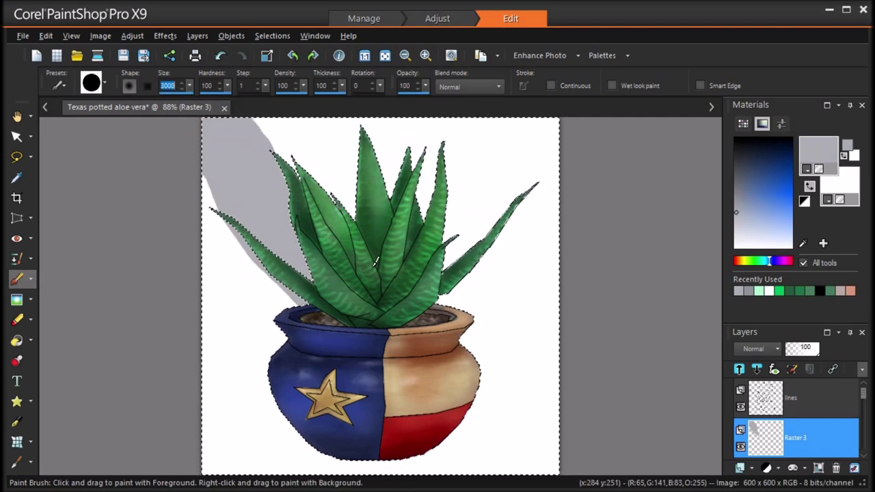
click(371, 266)
Create a new raster layer above the grey background and set up a dark grey brush at size 47
drag(189, 86, 117, 110)
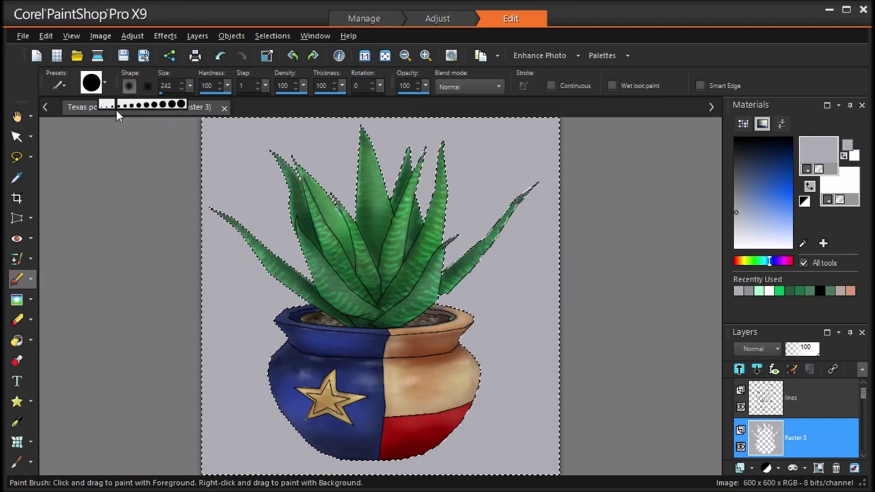
click(189, 86)
drag(189, 87, 186, 92)
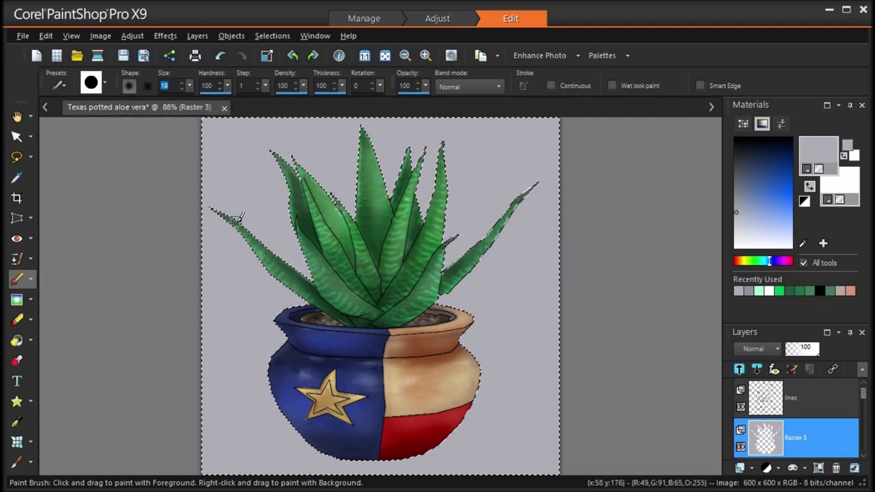
click(736, 173)
click(740, 469)
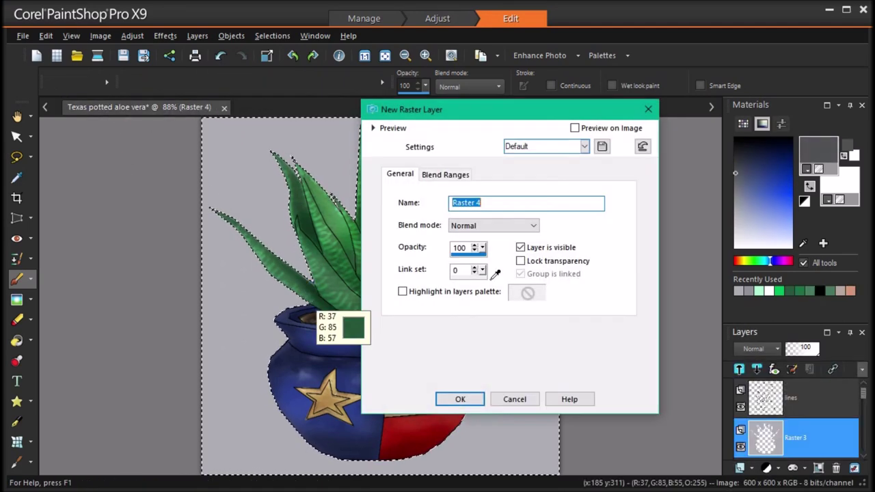
click(461, 399)
drag(189, 86, 192, 95)
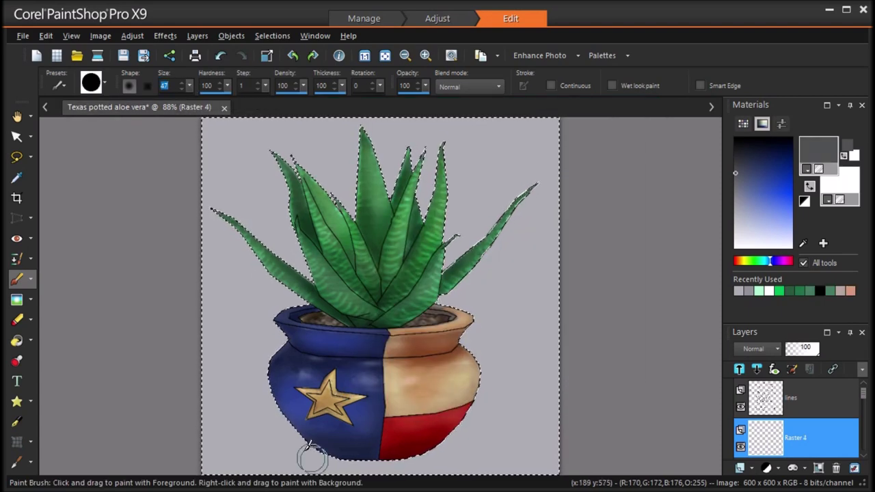
Paint a dark grey shadow beneath both sides of the pot, extending it outward with thin leaf shadows using brush sizes 4 and 9
drag(289, 450, 370, 445)
drag(482, 445, 404, 453)
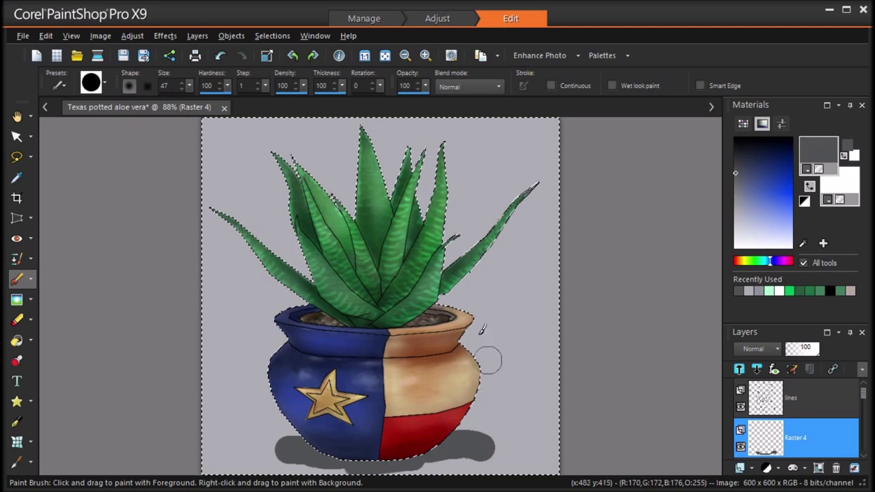
drag(190, 85, 184, 83)
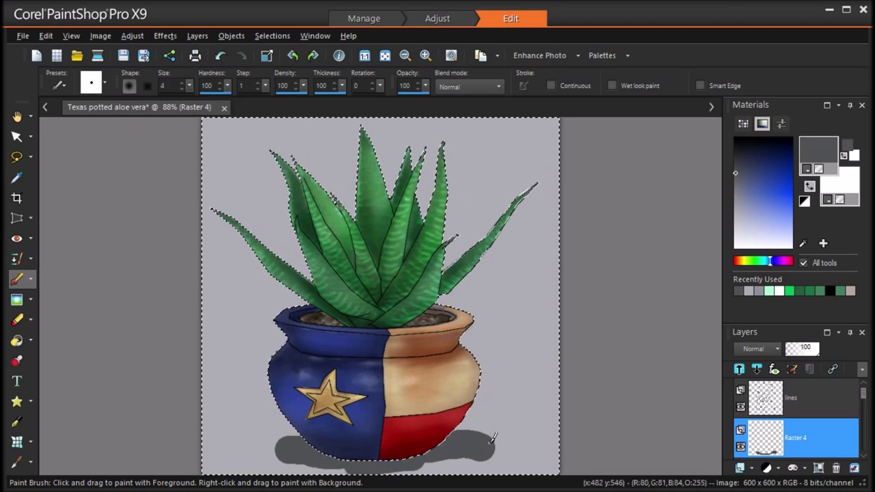
drag(497, 437, 512, 433)
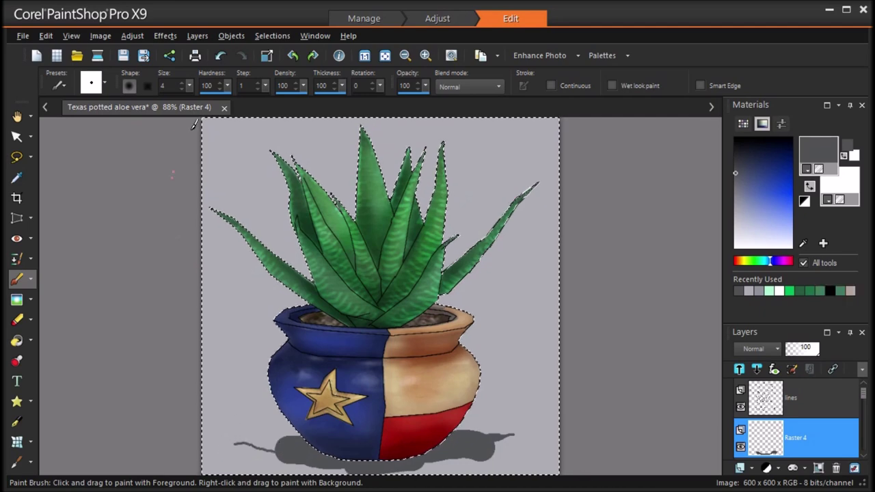
drag(242, 443, 280, 448)
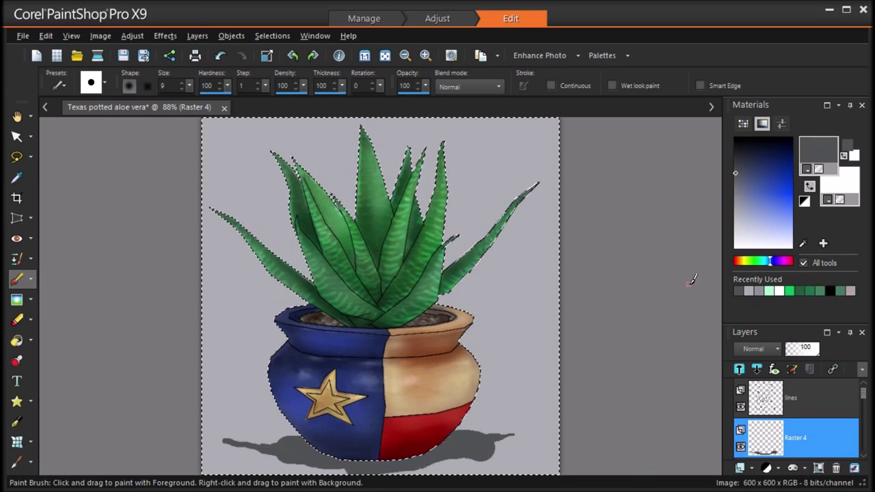
Soften the painted shadow under the pot with a blur and adjust the shadow layer's opacity
click(197, 36)
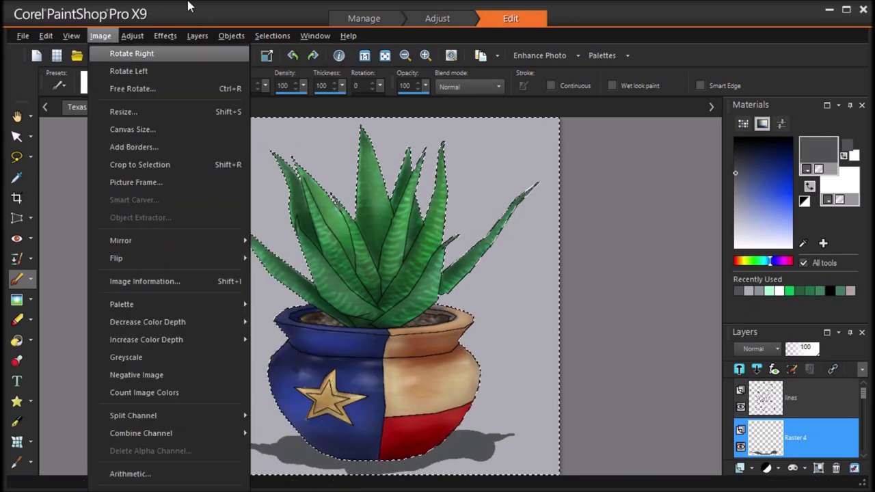
click(336, 251)
drag(778, 278, 757, 277)
click(677, 310)
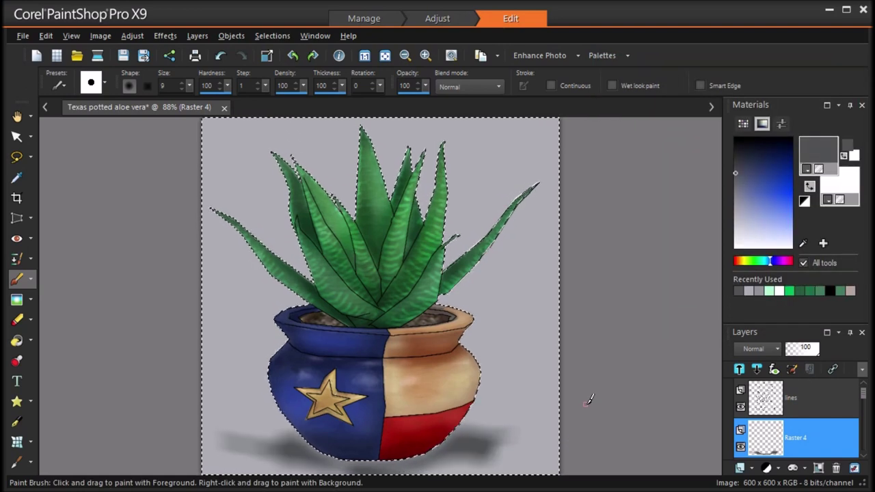
click(813, 349)
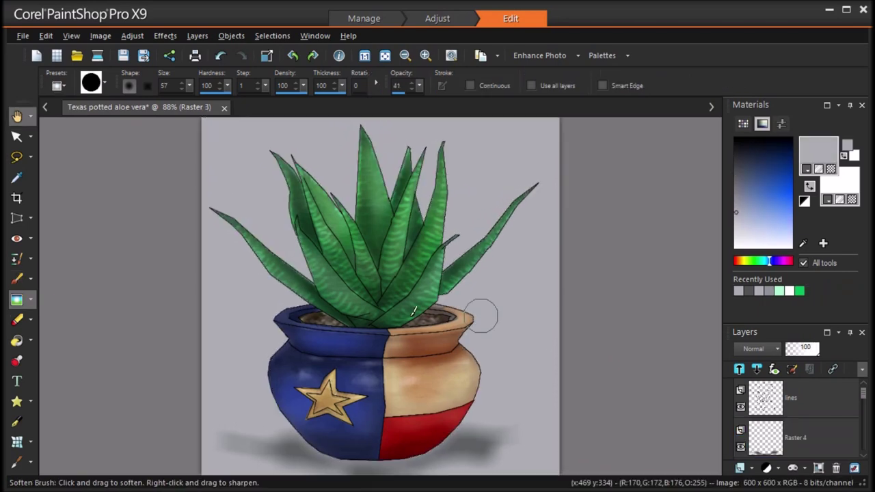
Hide the lines layer so the painting shows without its black outlines
click(740, 407)
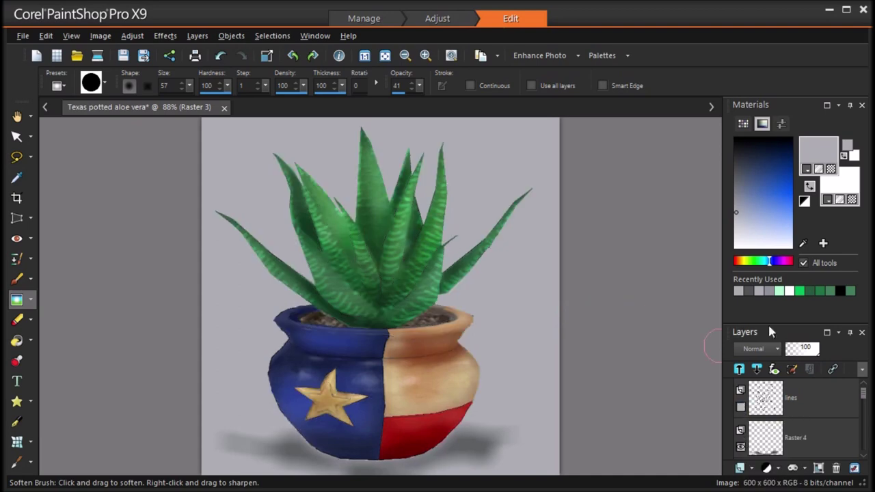